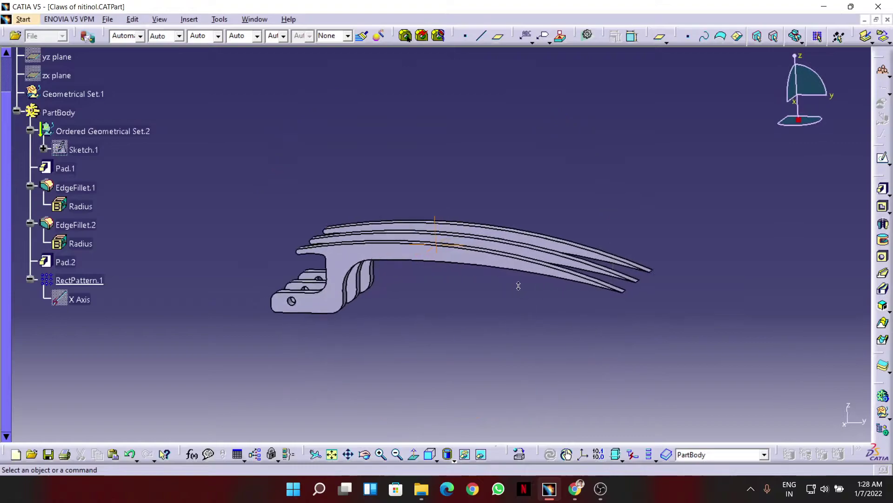
- Switch to the browser, review the Wolverine claws reference video outside full screen, and return to the CATIA claw model
left_click(575, 489)
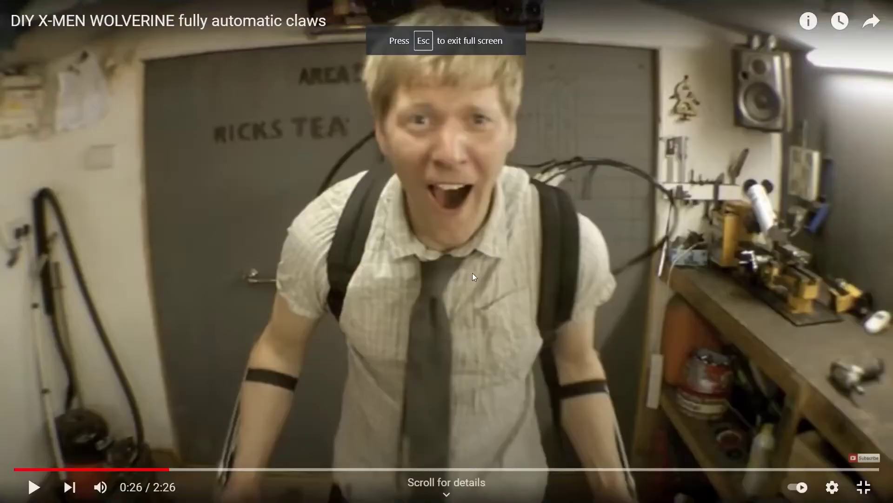
left_click(473, 272)
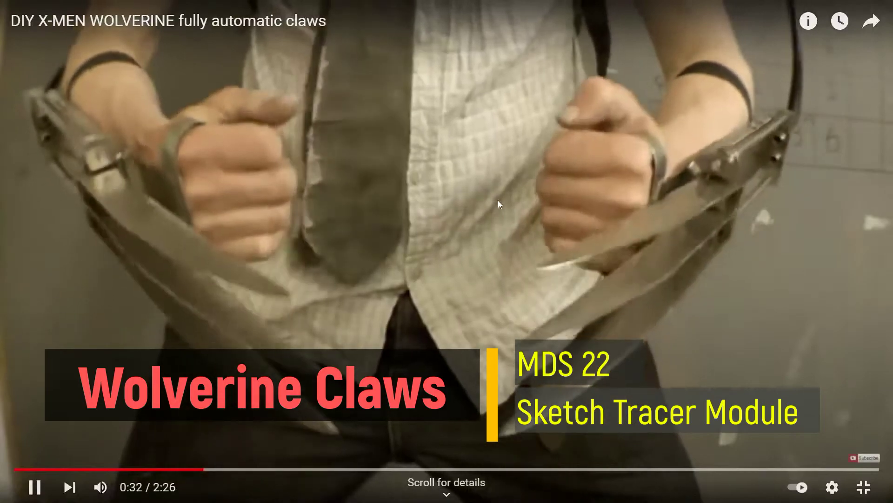
left_click(485, 216)
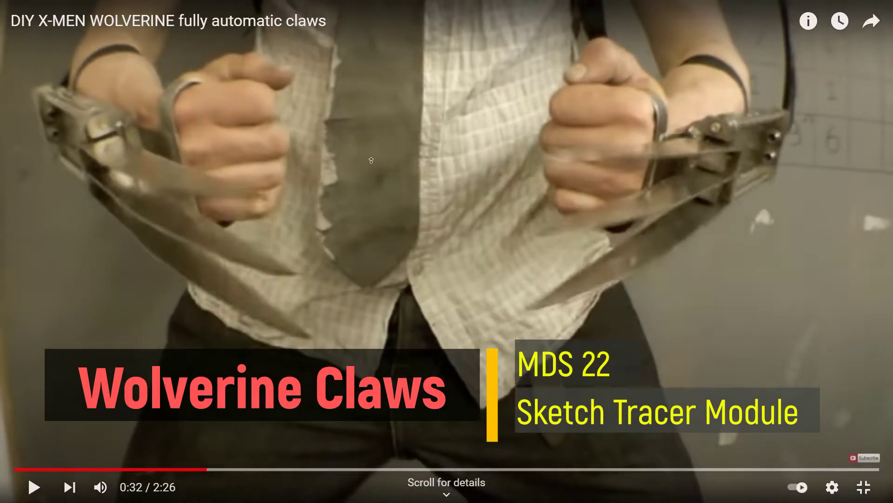
key("Escape")
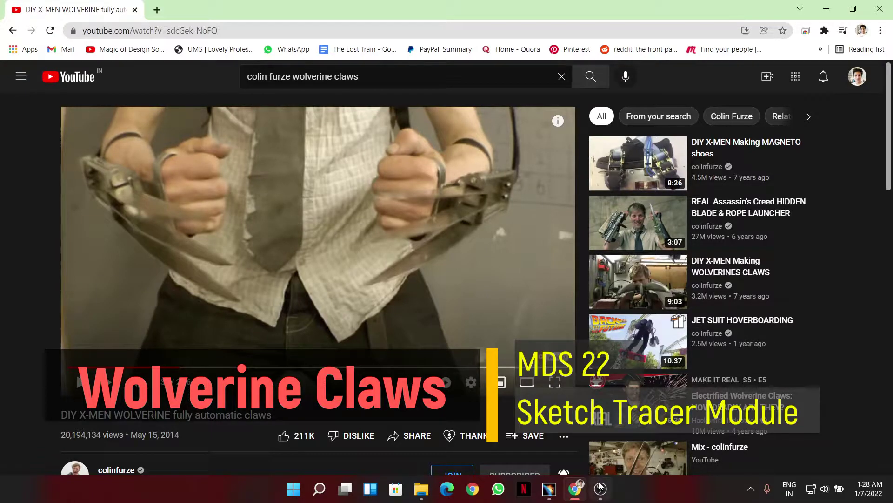
left_click(549, 488)
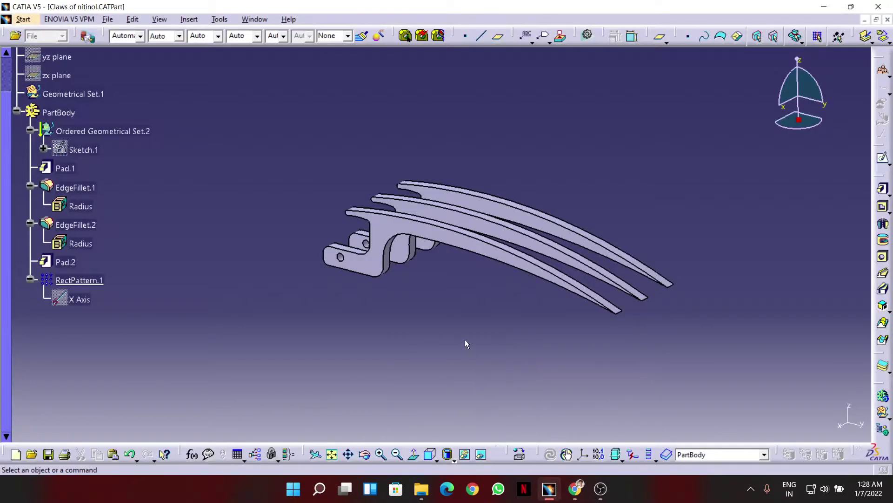
middle_click_drag(426, 333, 469, 308)
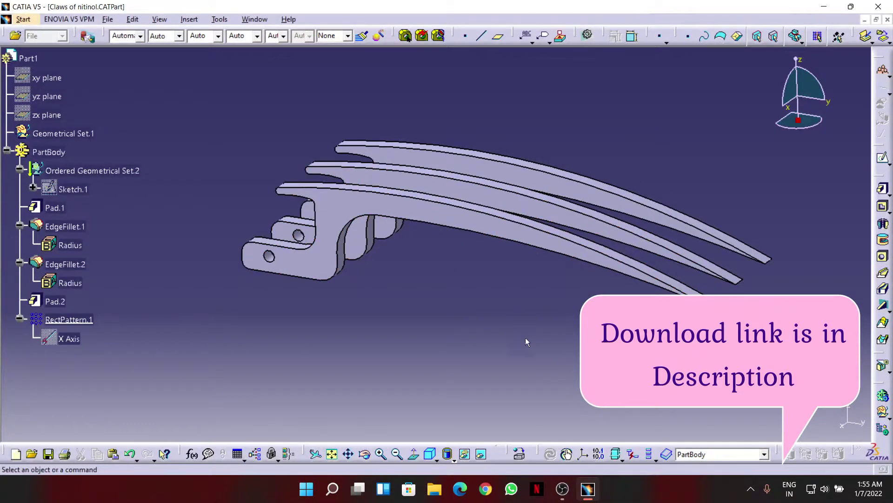
- Show the claw part in front view, capture a rectangular snip around its full profile with Snipping Tool, and close the tool
left_click(432, 462)
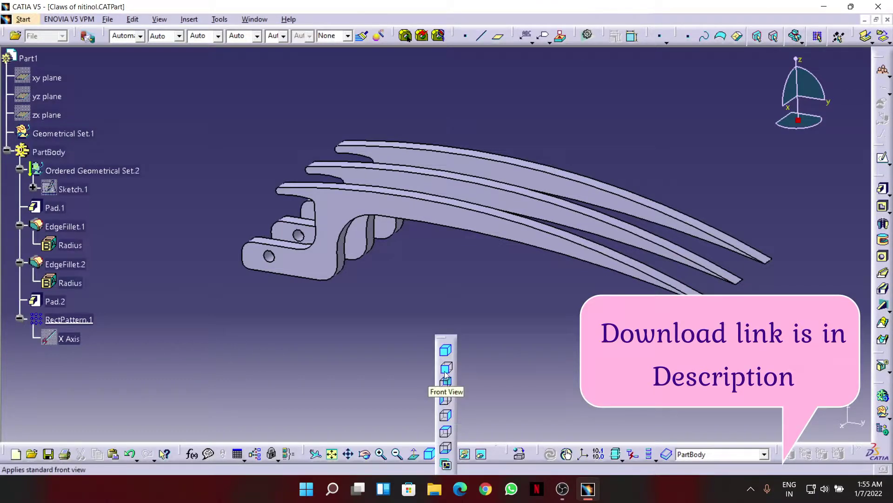
left_click(445, 371)
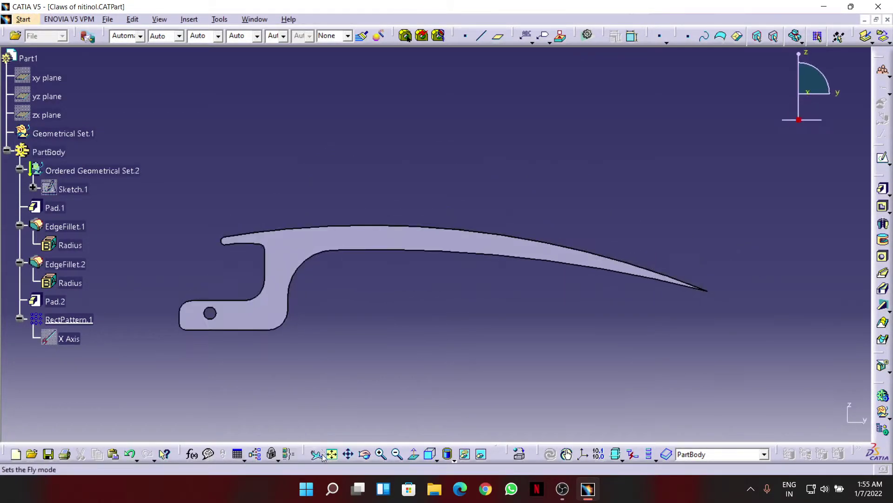
left_click(332, 488)
type("sn")
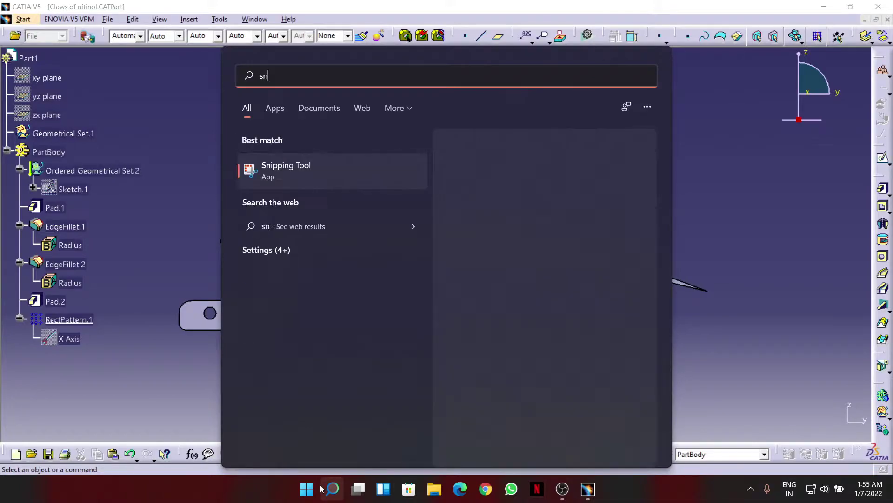
type("ip")
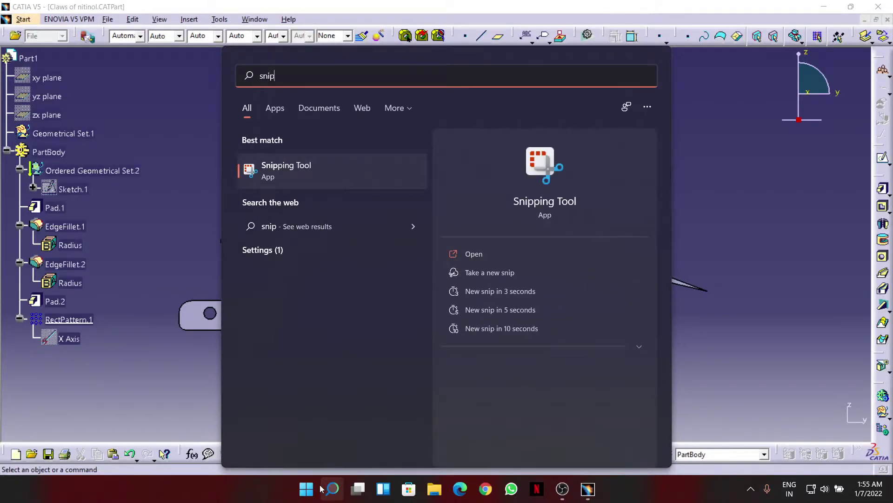
left_click(333, 175)
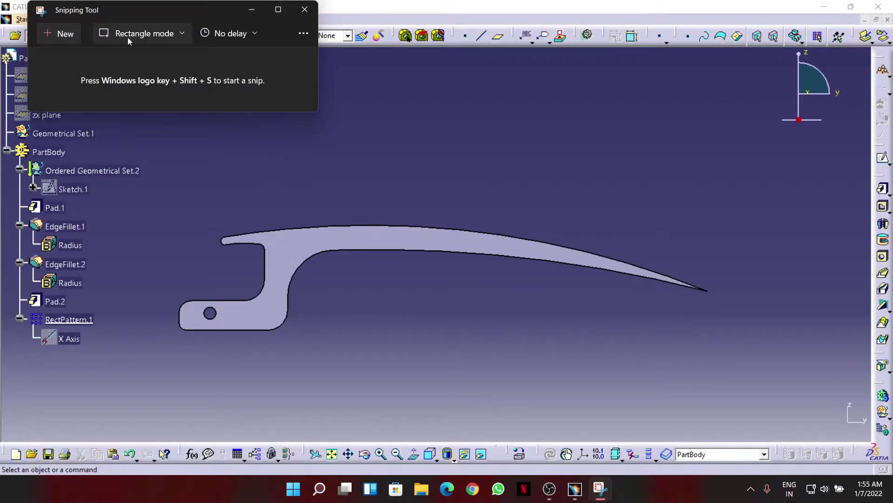
left_click(65, 41)
left_click_drag(109, 160, 781, 411)
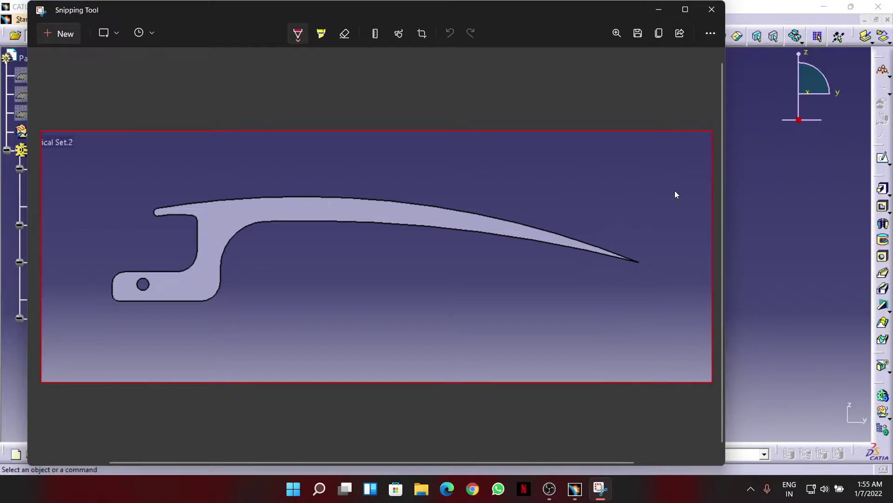
left_click(712, 9)
left_click(375, 263)
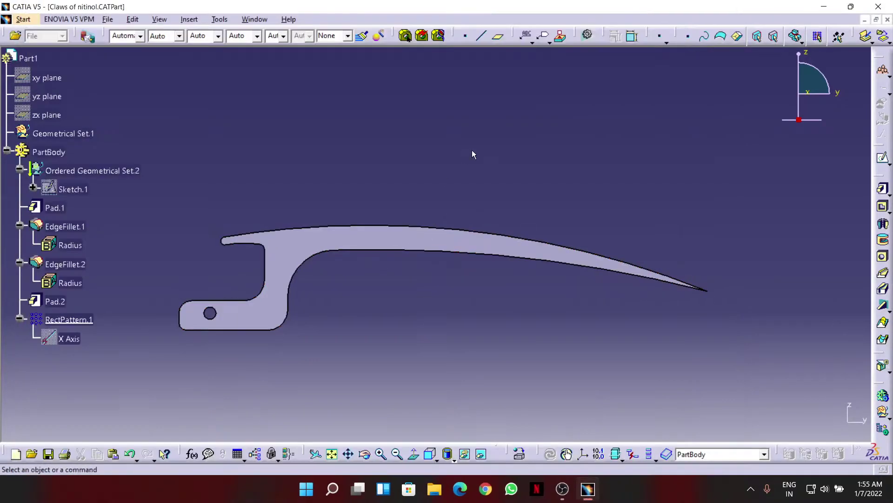
- Open the Sketch Tracer workbench and orient the new product to the front view
left_click(23, 19)
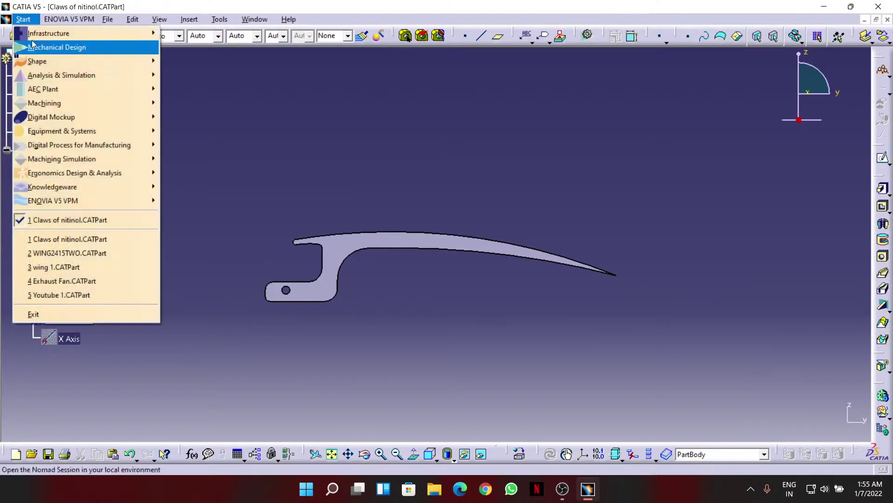
mouse_move(48, 68)
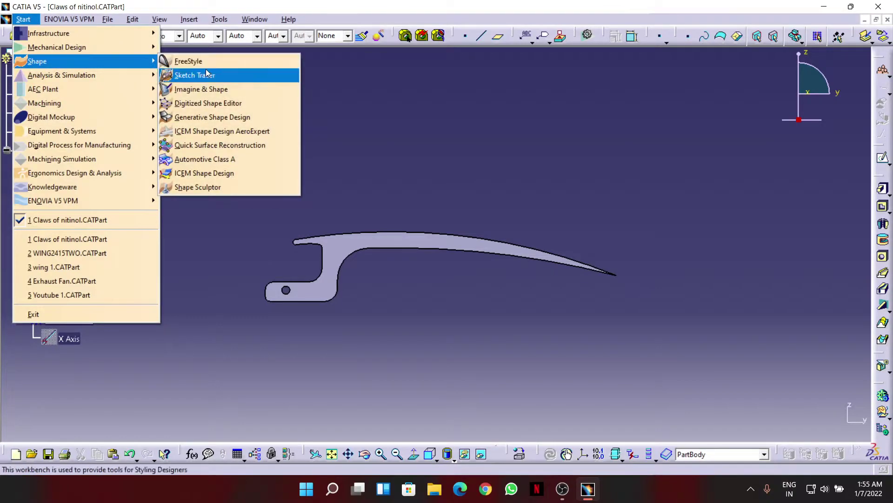
left_click(187, 75)
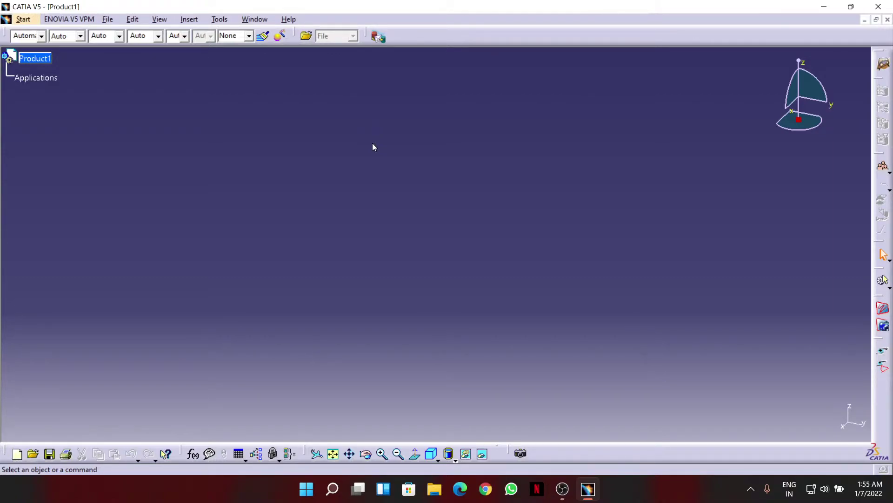
left_click(438, 460)
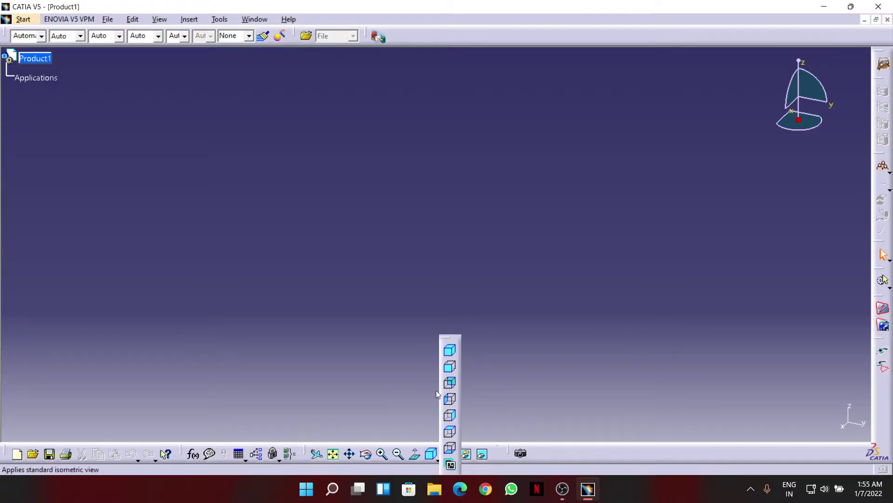
left_click(450, 369)
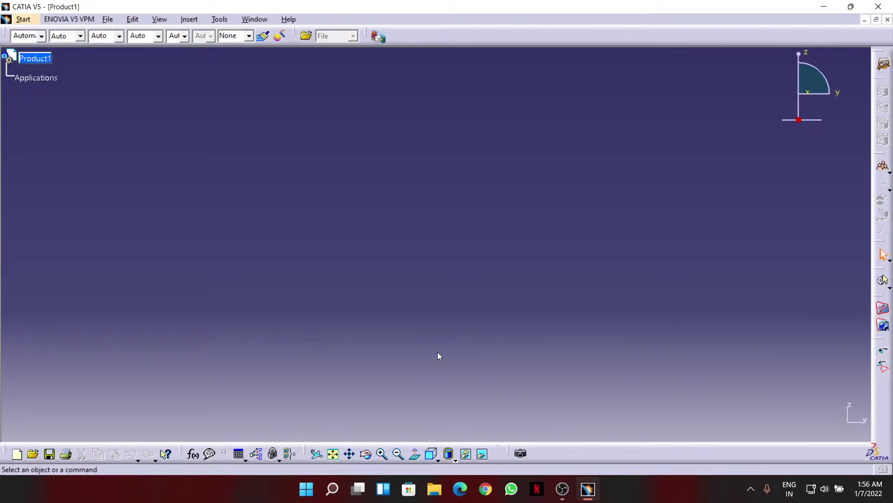
- Insert the Clawss image as a traced sketch in Product1 and display it in shading with material
left_click(35, 58)
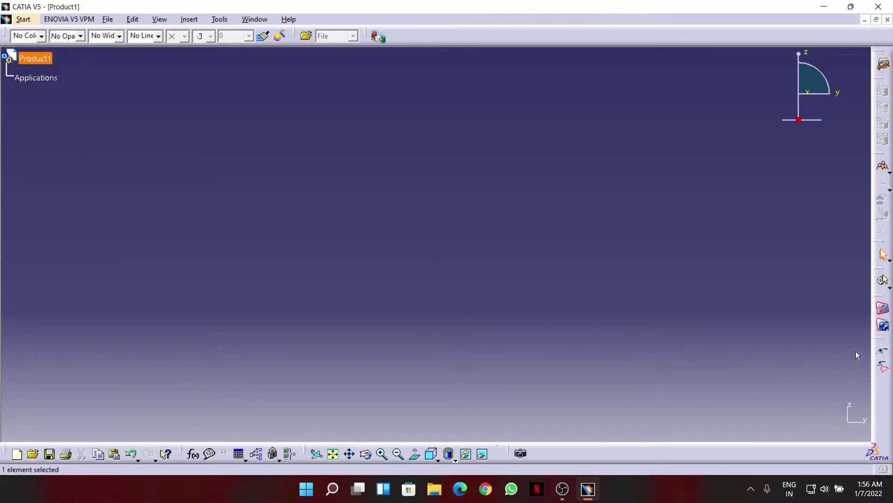
left_click(879, 315)
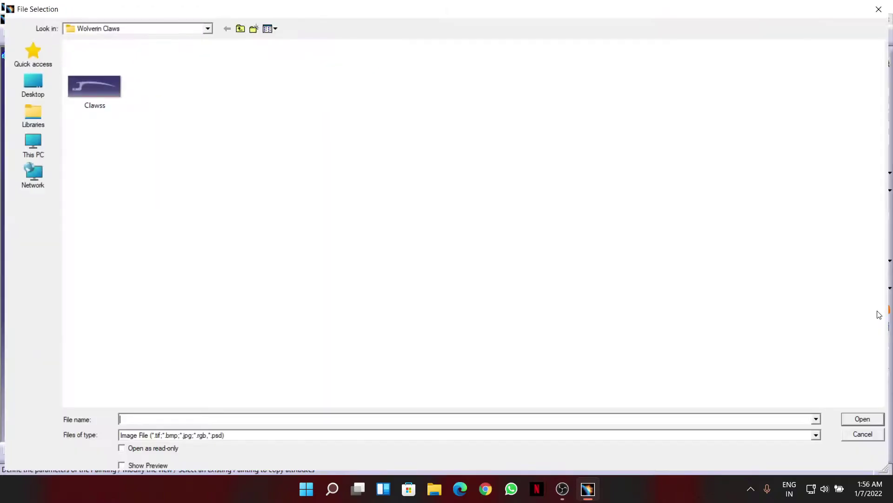
left_click(88, 87)
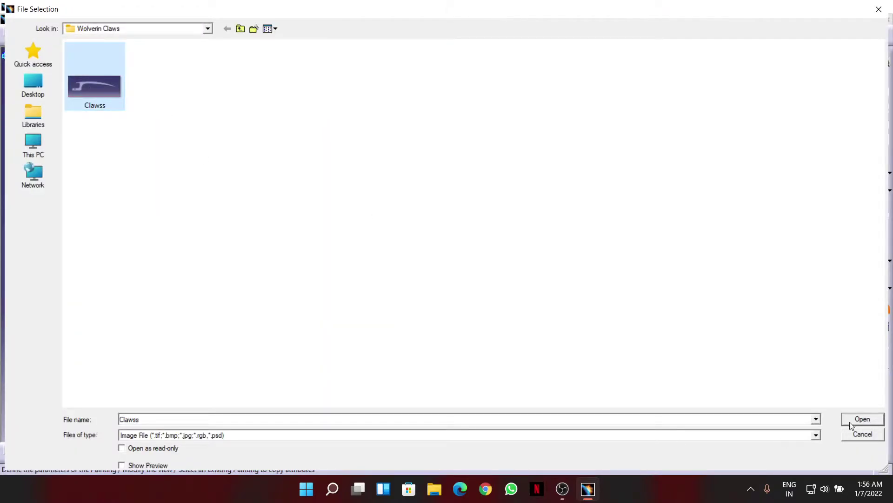
left_click(861, 419)
left_click(514, 268)
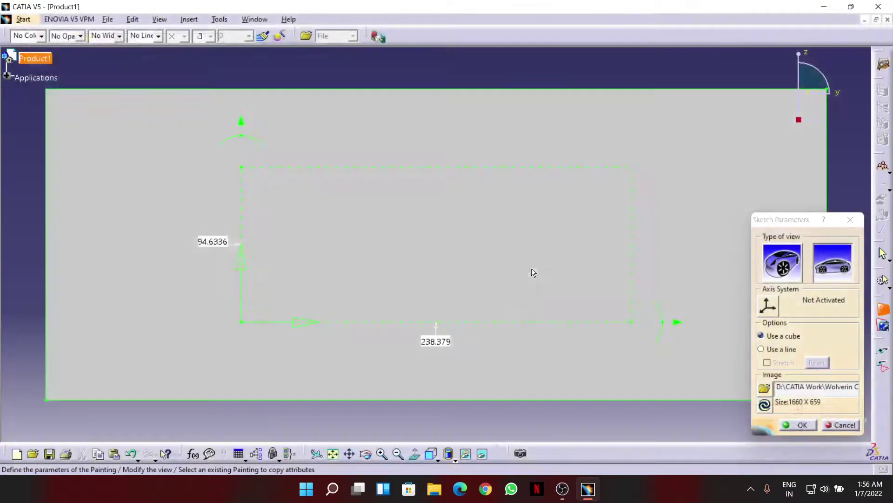
left_click(450, 457)
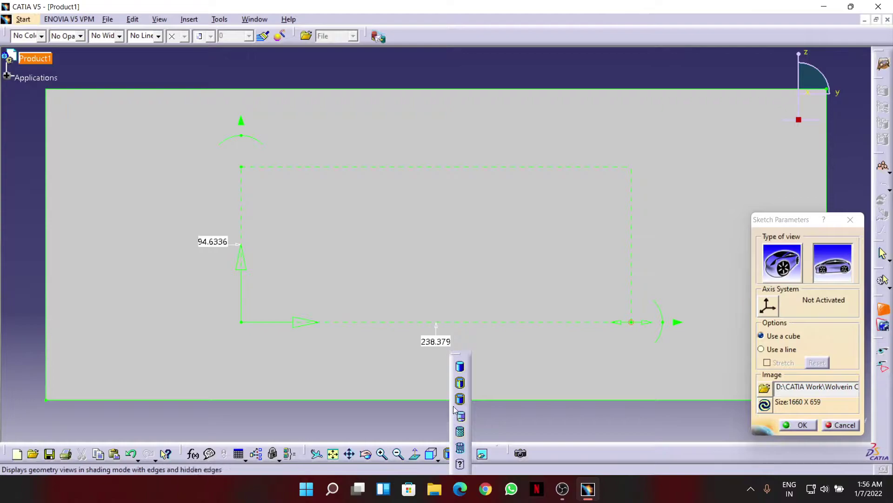
left_click(461, 433)
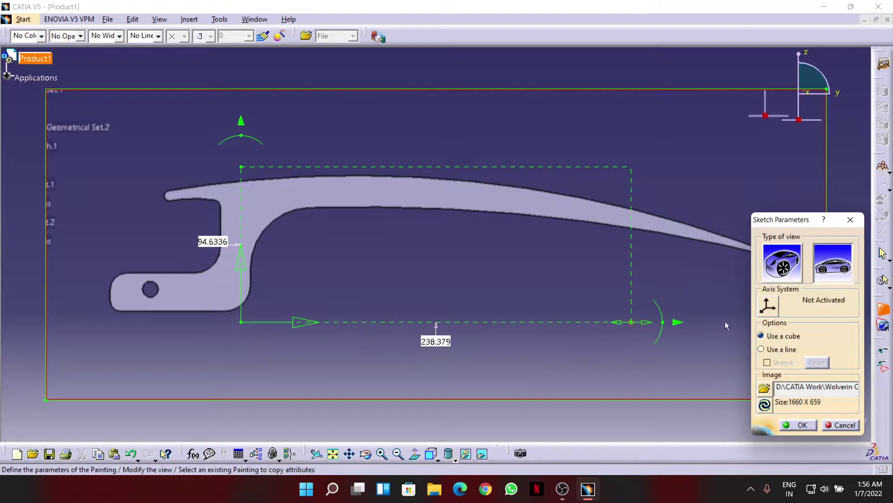
- Activate the image's axis system and place its origin on the outer left edge of the claw's mounting base
left_click(767, 306)
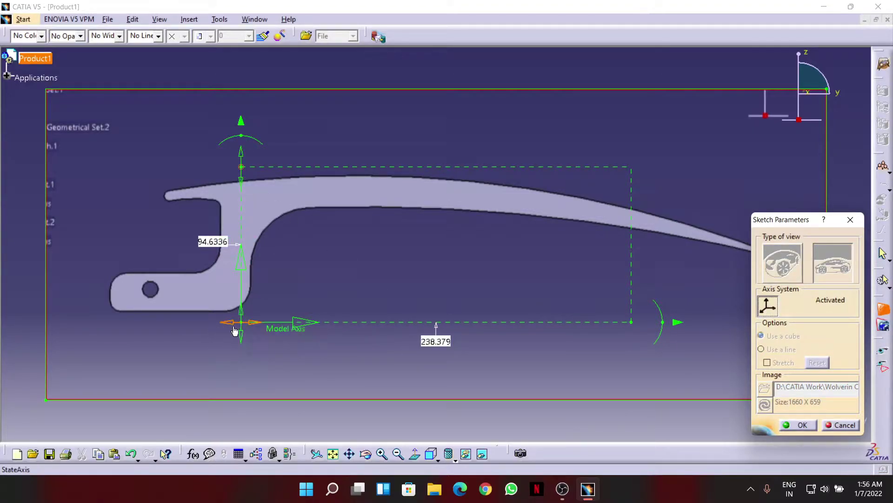
left_click_drag(241, 321, 113, 294)
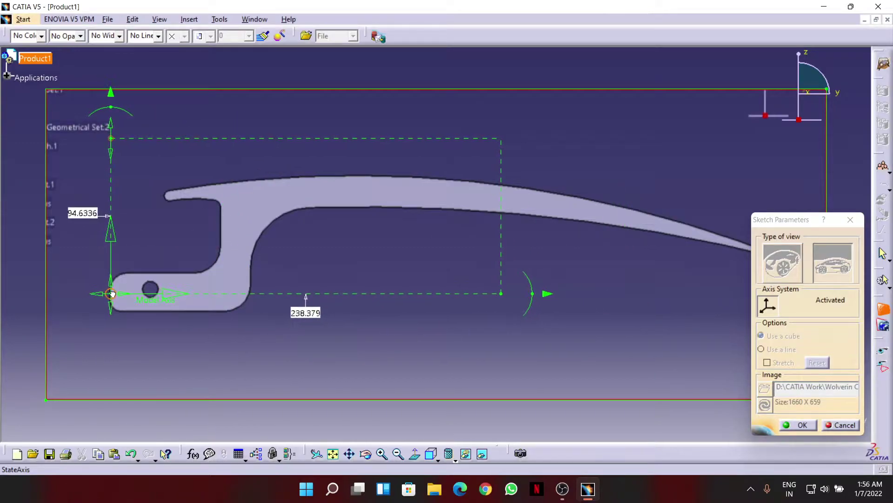
middle_click_drag(169, 346, 276, 225)
middle_click(135, 269)
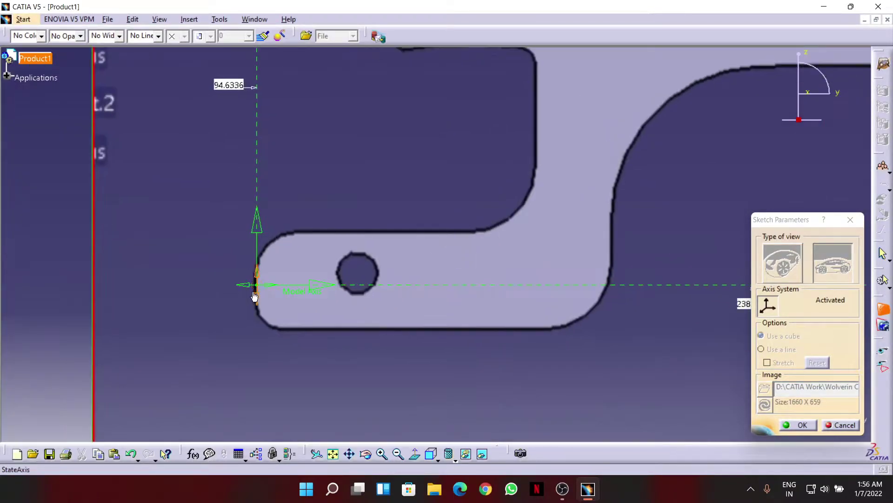
left_click_drag(257, 287, 258, 282)
middle_click_drag(373, 226, 363, 190)
middle_click_drag(458, 203, 383, 203)
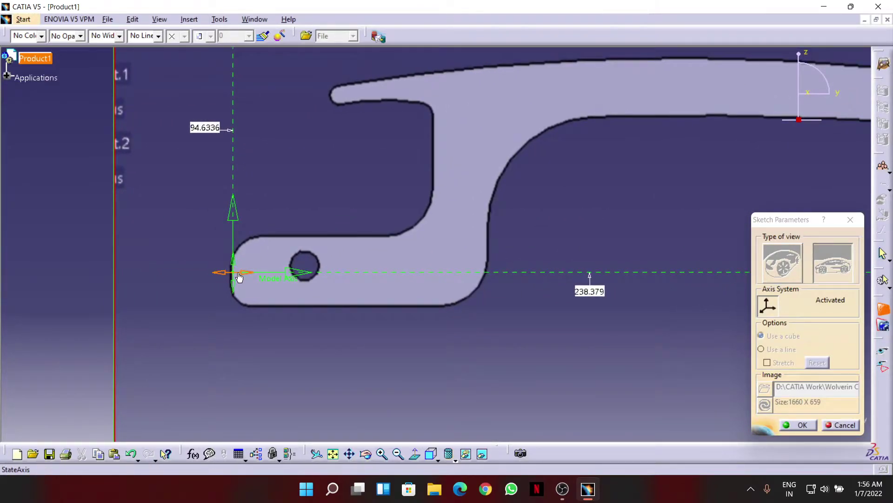
left_click_drag(233, 272, 230, 273)
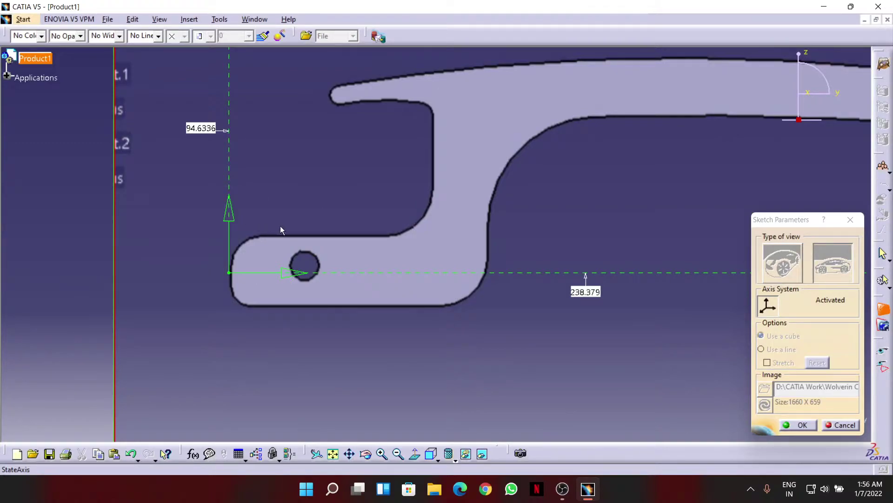
middle_click_drag(509, 174, 495, 253, "ctrl")
middle_click_drag(510, 232, 422, 204)
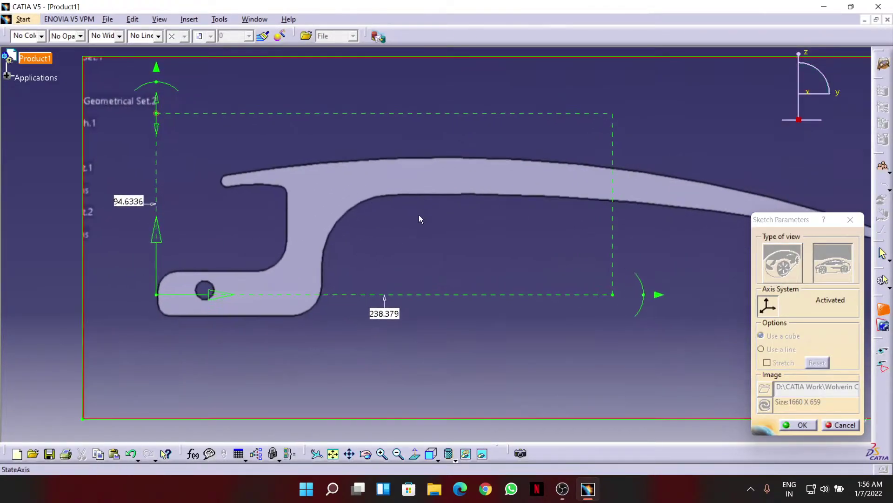
- Try to rescale the image by changing the horizontal dimension of its axis frame
double_click(396, 315)
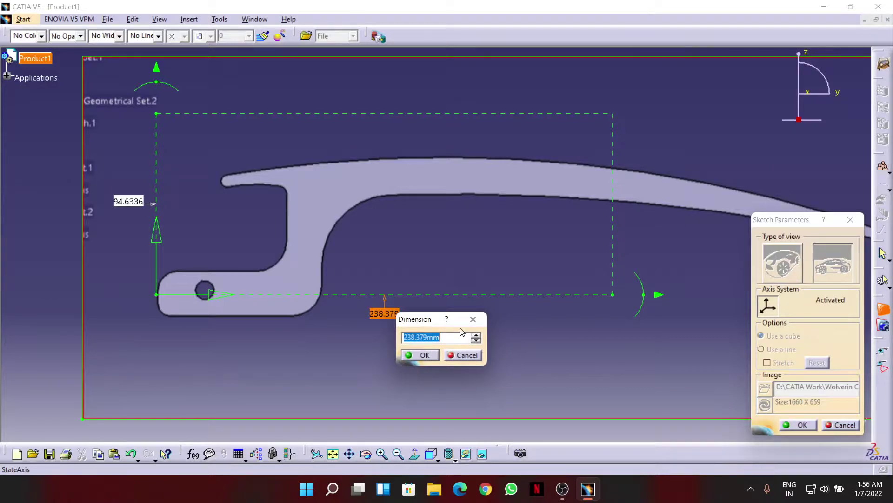
type("6")
left_click(422, 358)
middle_click_drag(451, 179, 467, 192)
- Extend the axis frame horizontally to the claw's tip, set that length to 600 mm, and accept the sketch parameters
left_click_drag(504, 252, 731, 250)
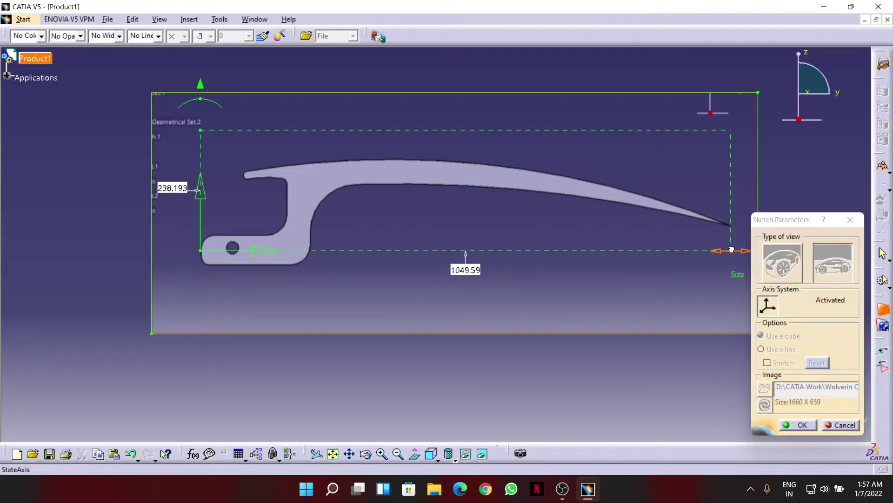
double_click(478, 271)
type("600mm")
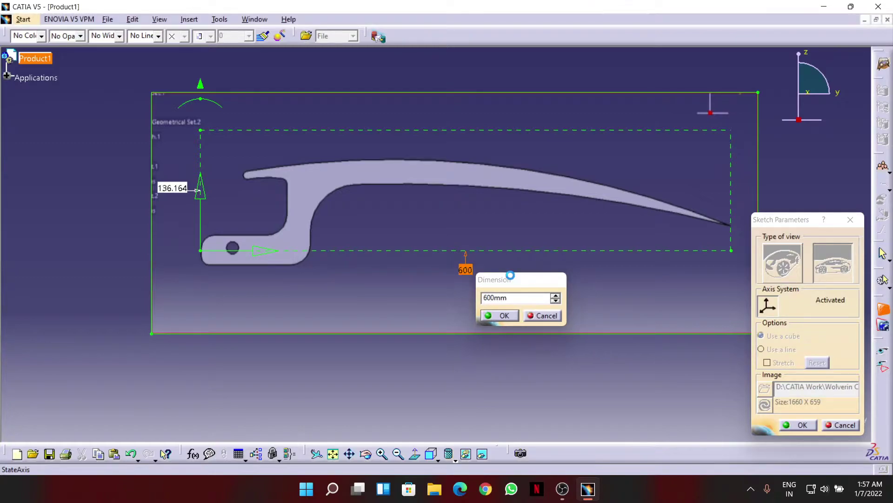
key("Return")
left_click(800, 427)
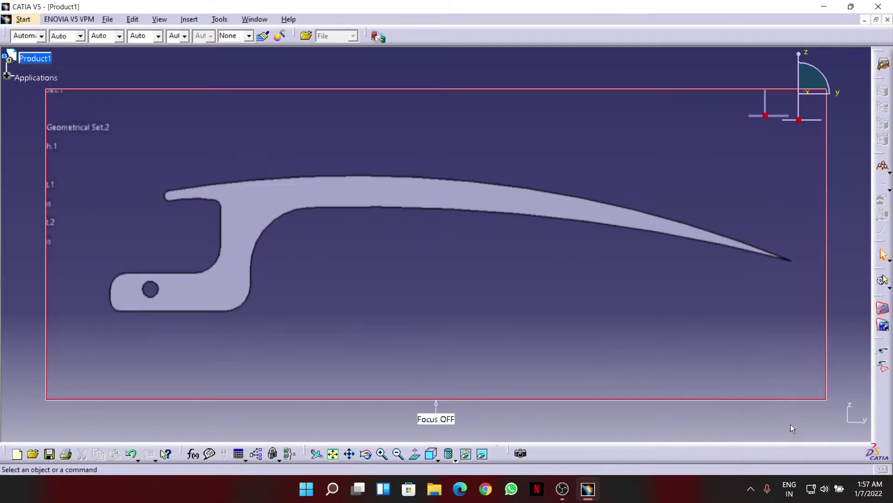
middle_click_drag(519, 188, 515, 293)
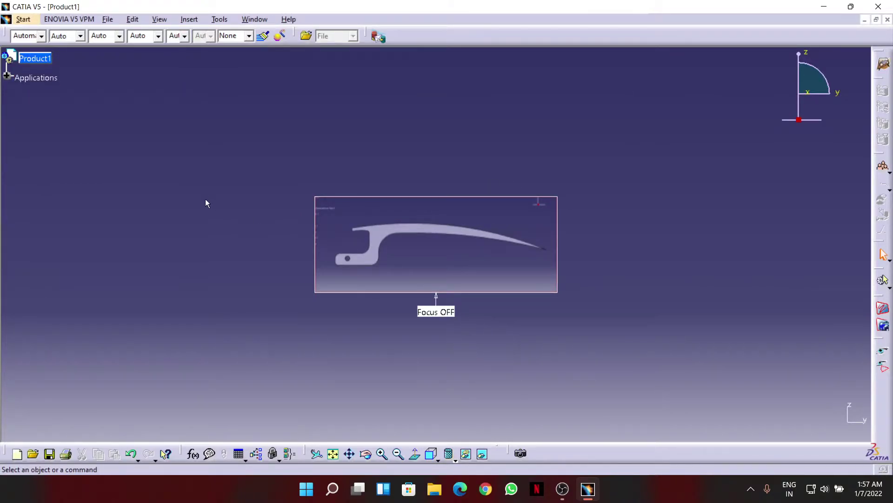
- Insert a new part into Product1, expand its tree, and activate Part1 for editing
left_click(34, 58)
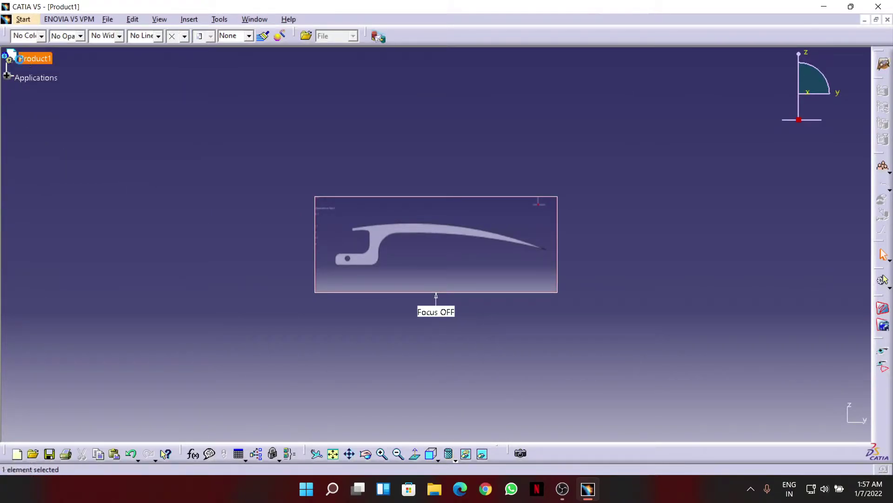
left_click(188, 20)
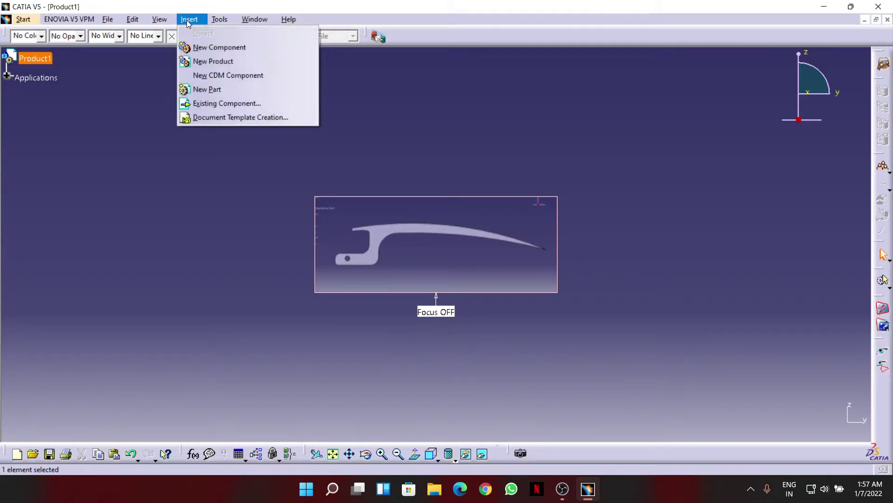
left_click(211, 90)
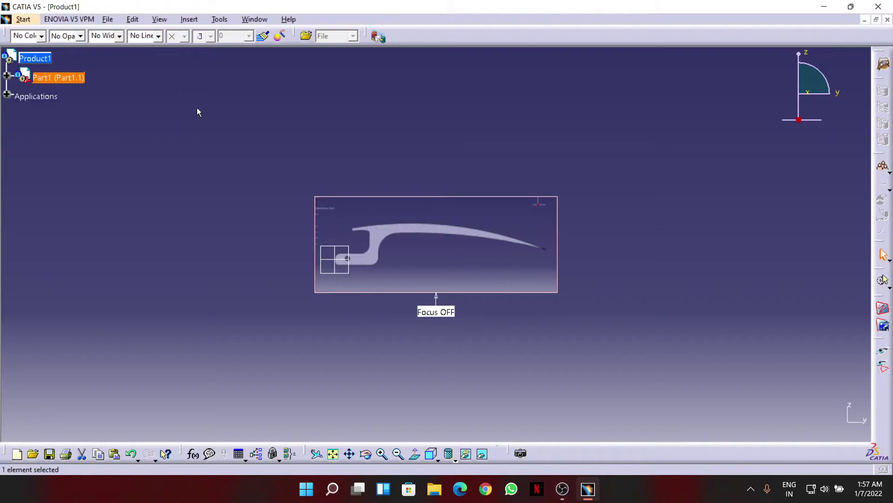
left_click(6, 76)
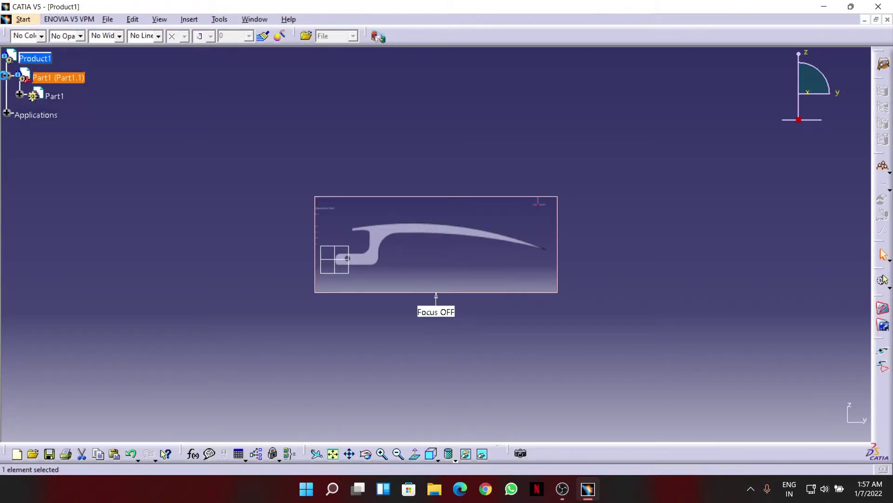
left_click(19, 94)
double_click(52, 96)
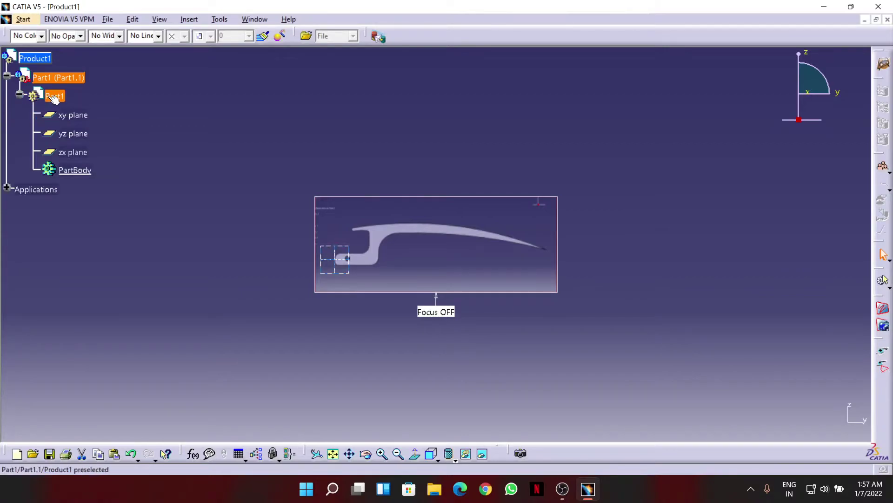
- Open a sketch on Part1's yz plane over the claw image and close the floating toolbar
left_click(356, 252)
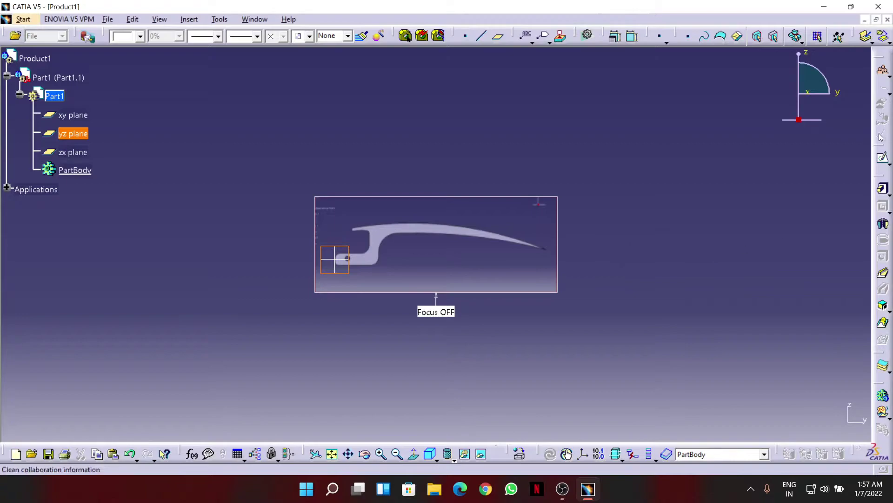
left_click(883, 157)
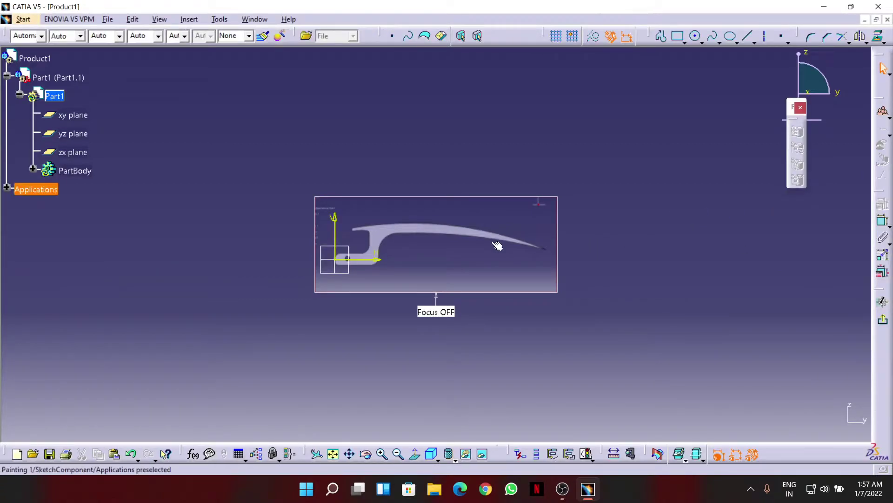
mouse_move(437, 233)
middle_mouse_down()
mouse_move(414, 141)
mouse_move(422, 156)
middle_mouse_up()
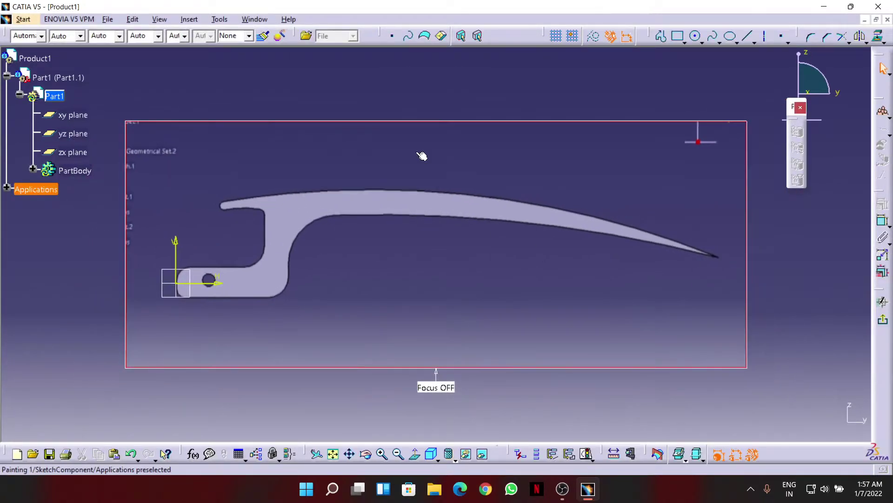
left_click(801, 108)
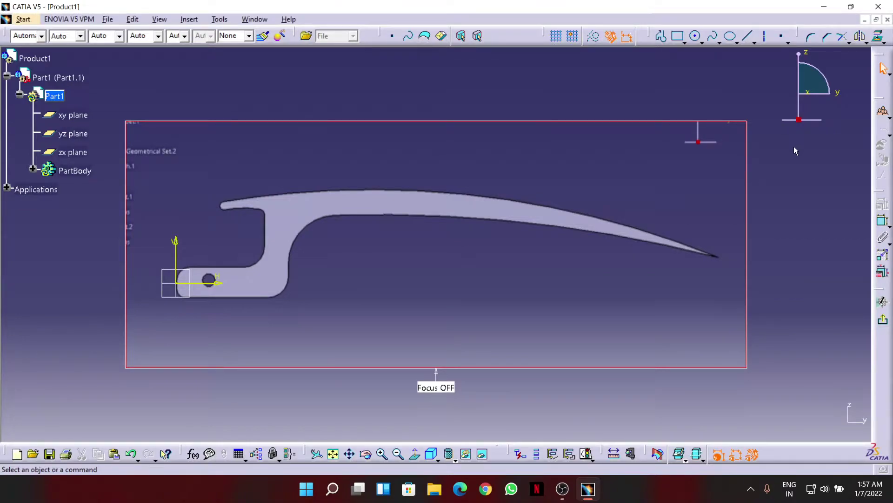
- Trace the claw's long upper edge with a Three Point Arc Starting With Limits, from the short rear prong to the sharp tip
left_click(701, 43)
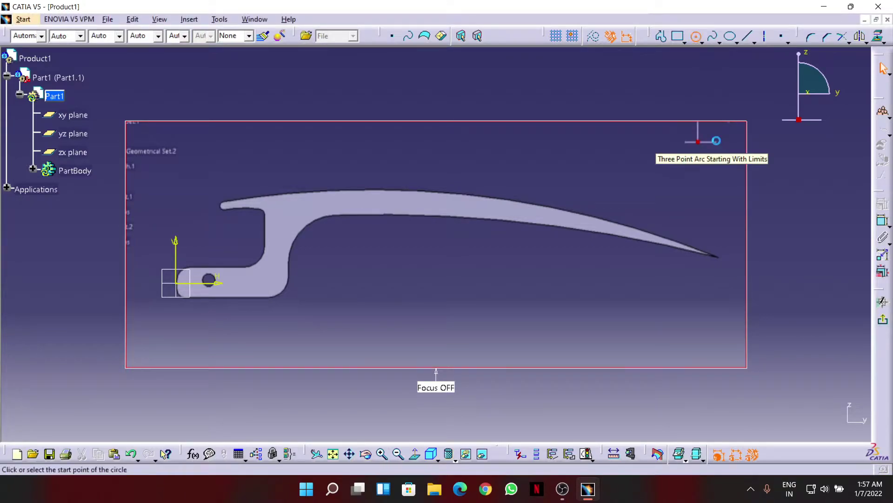
left_click(707, 133)
mouse_move(297, 186)
middle_mouse_down()
mouse_move(374, 182)
mouse_move(370, 148)
middle_mouse_up()
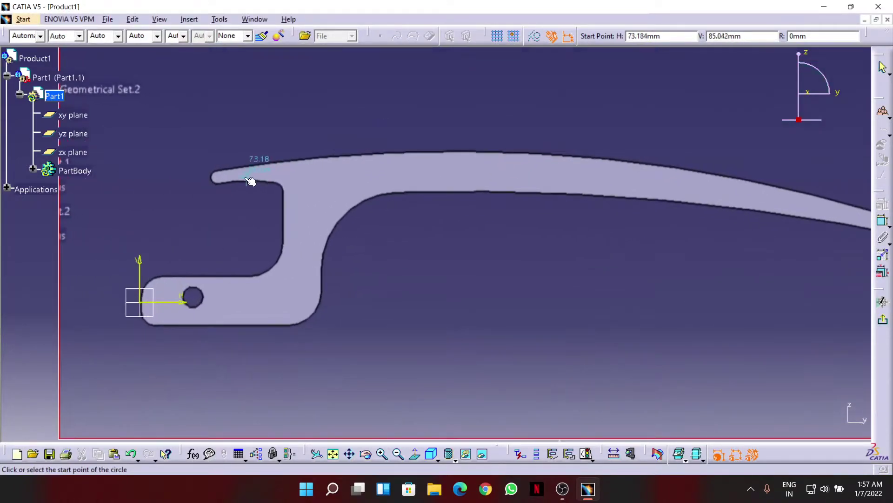
mouse_move(223, 173)
middle_mouse_down()
mouse_move(291, 215)
mouse_move(293, 166)
middle_mouse_up()
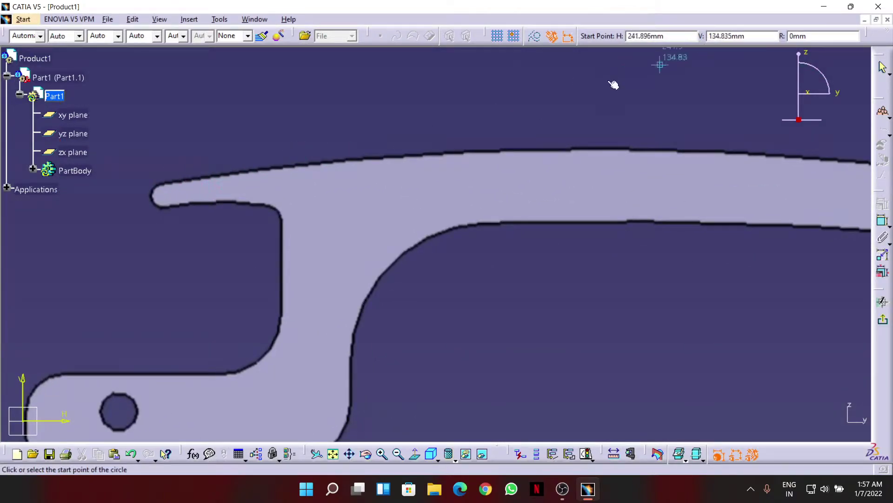
left_click(165, 183)
mouse_move(220, 186)
middle_mouse_down()
mouse_move(349, 168)
mouse_move(349, 215)
mouse_move(664, 239)
mouse_move(379, 213)
middle_mouse_up()
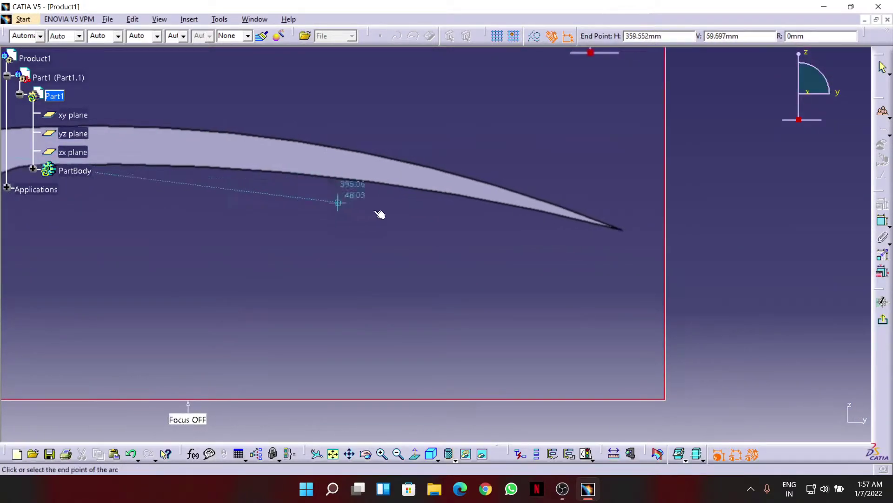
left_click(623, 231)
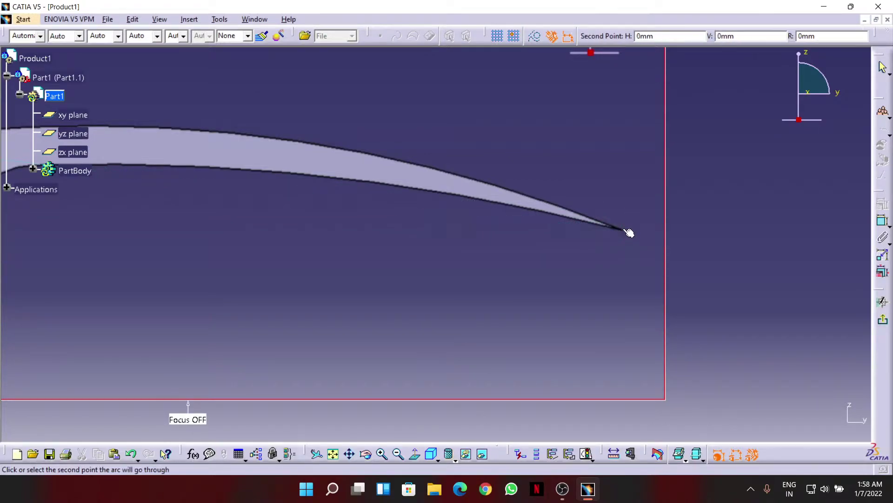
middle_click_drag(429, 216, 643, 266)
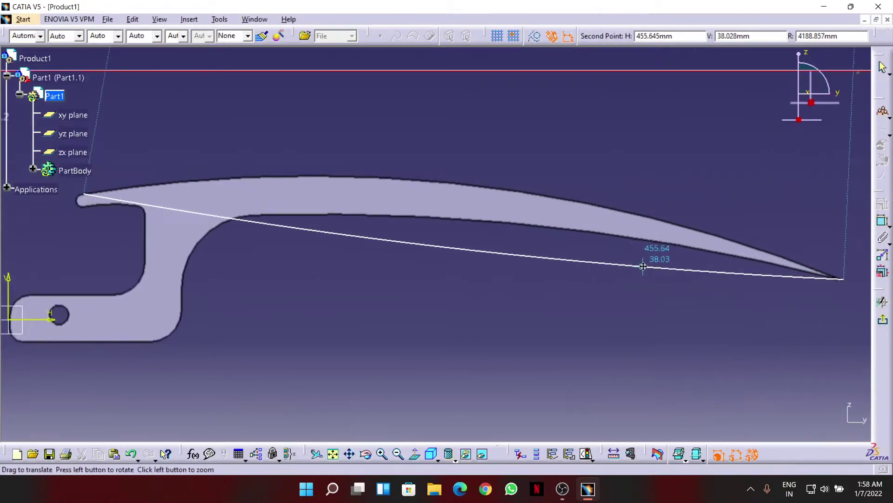
left_click(411, 180)
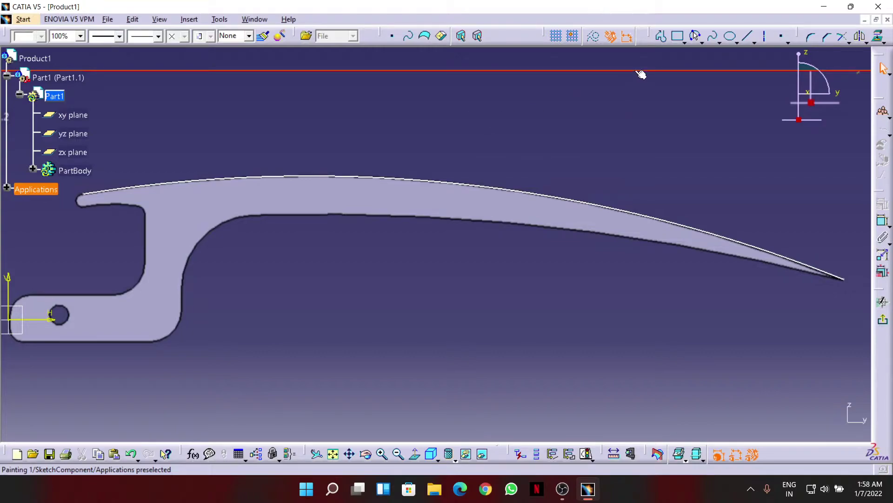
- Trace the blade's lower edge with a three-point arc from the sharp tip to the start of the large concave bend
left_click(695, 36)
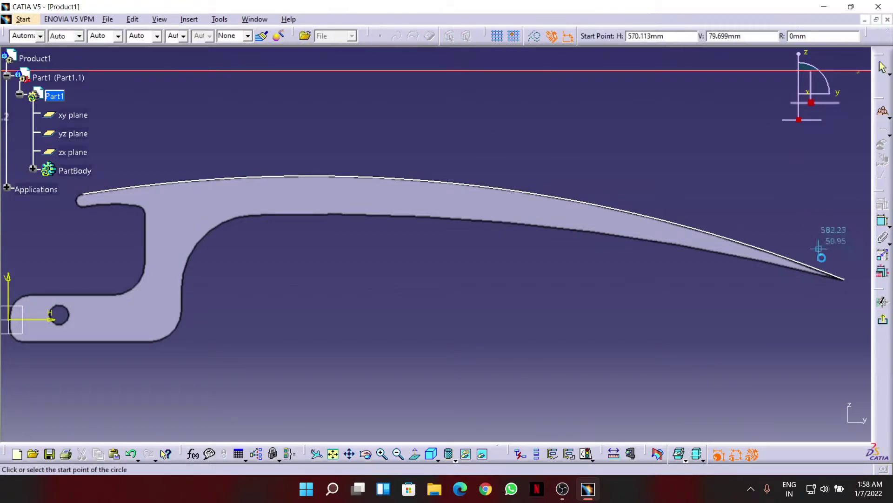
left_click(844, 279)
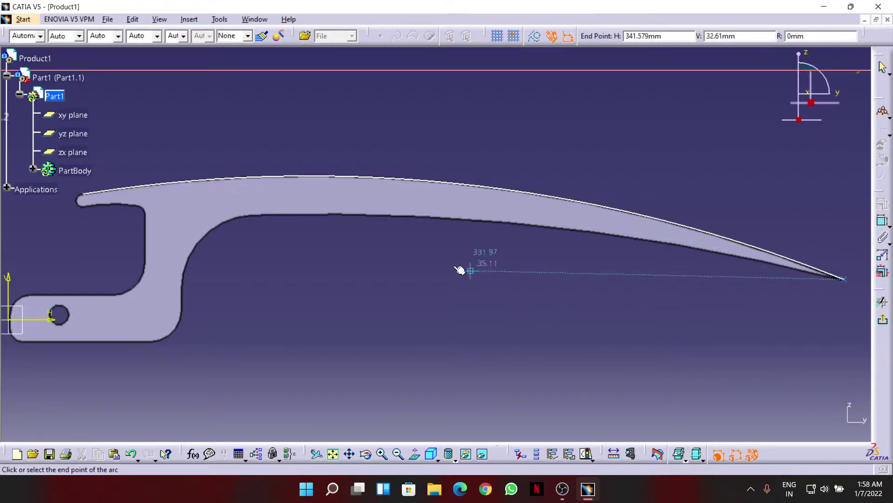
left_click(247, 215)
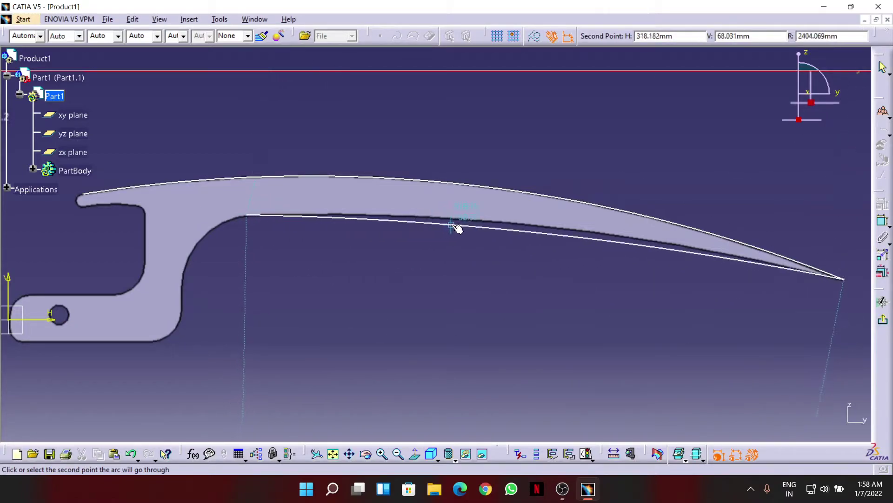
left_click(467, 222)
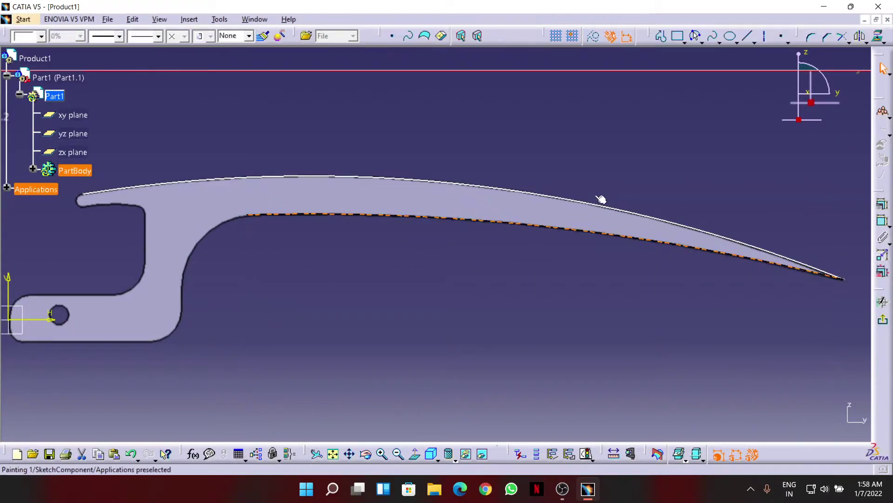
- Trace the large concave bend with a three-point arc from the lower blade arc's end to the stem's straight outer edge
middle_click_drag(544, 116, 553, 168)
mouse_move(363, 221)
middle_mouse_down()
mouse_move(607, 203)
mouse_move(593, 121)
mouse_move(401, 162)
middle_mouse_up()
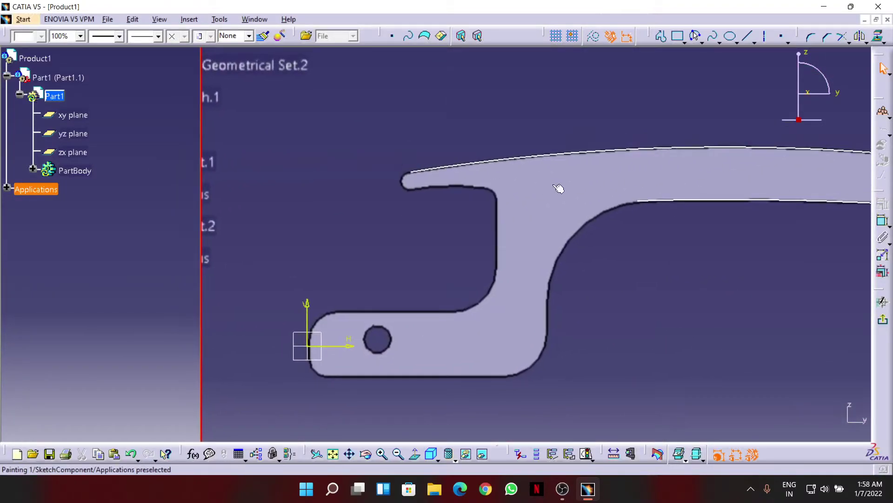
middle_click_drag(558, 188, 427, 193)
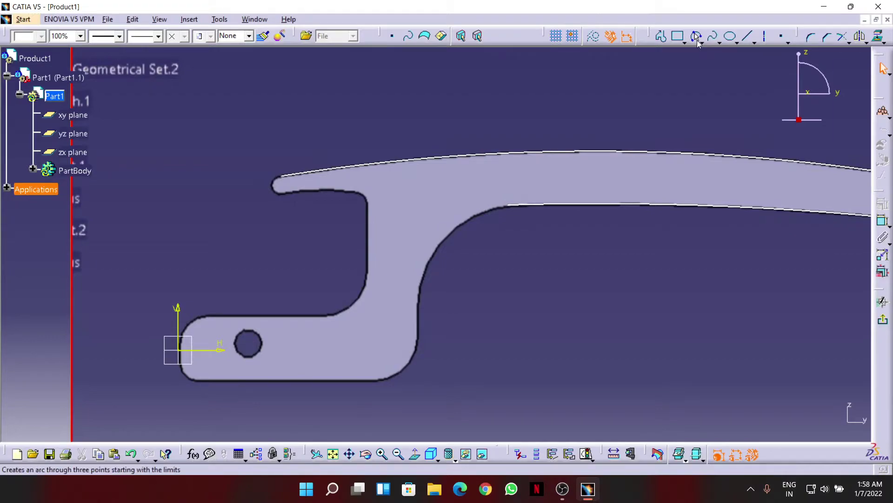
left_click(697, 38)
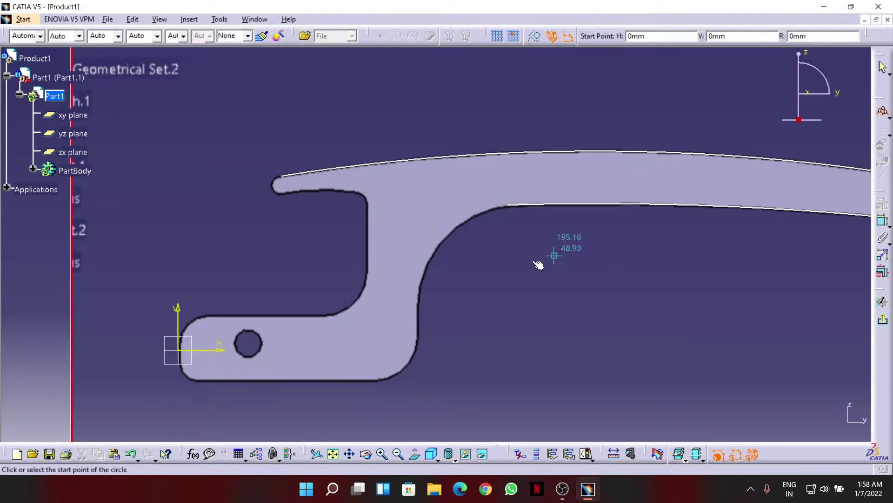
left_click(507, 205)
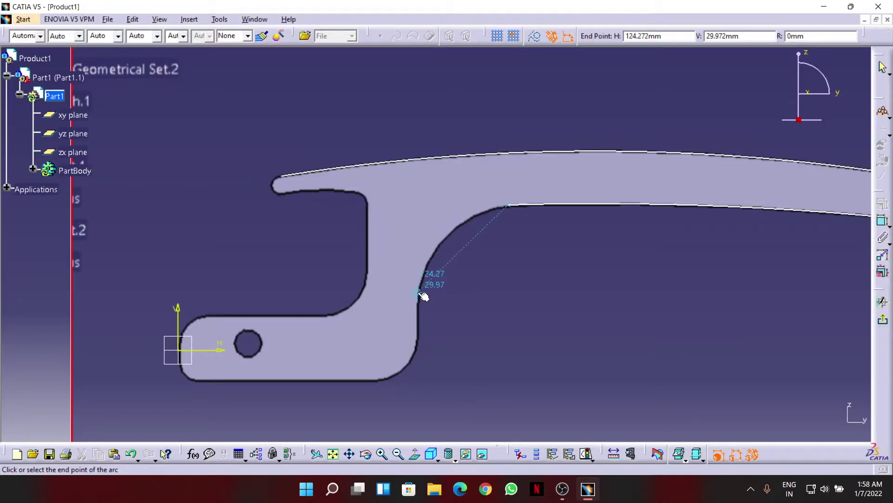
left_click(420, 294)
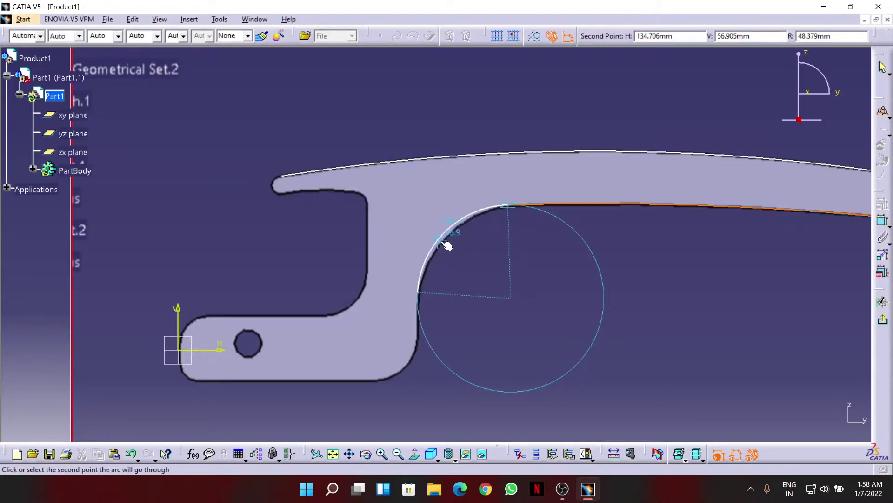
mouse_move(455, 235)
middle_mouse_down()
mouse_move(441, 241)
mouse_move(432, 155)
middle_mouse_up()
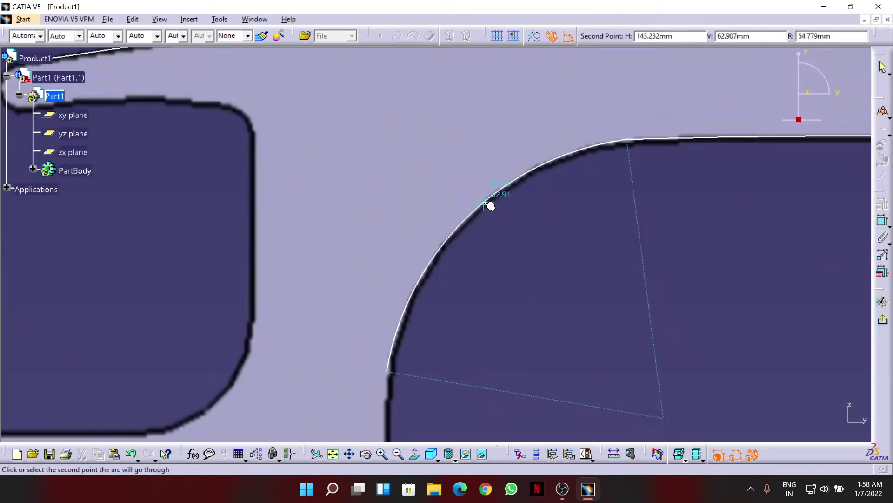
left_click(495, 203)
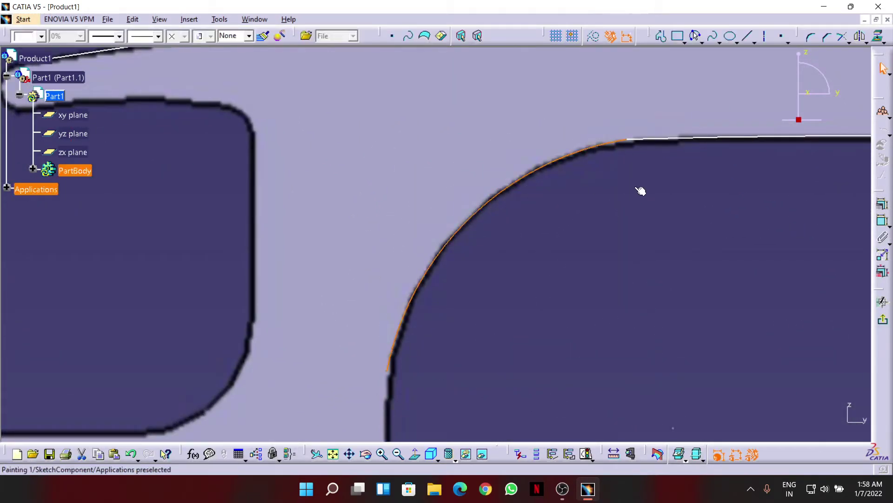
- Trace the underside of the short rear prong with a three-point arc, ending at the small corner beside the stem
middle_click_drag(494, 137, 494, 168)
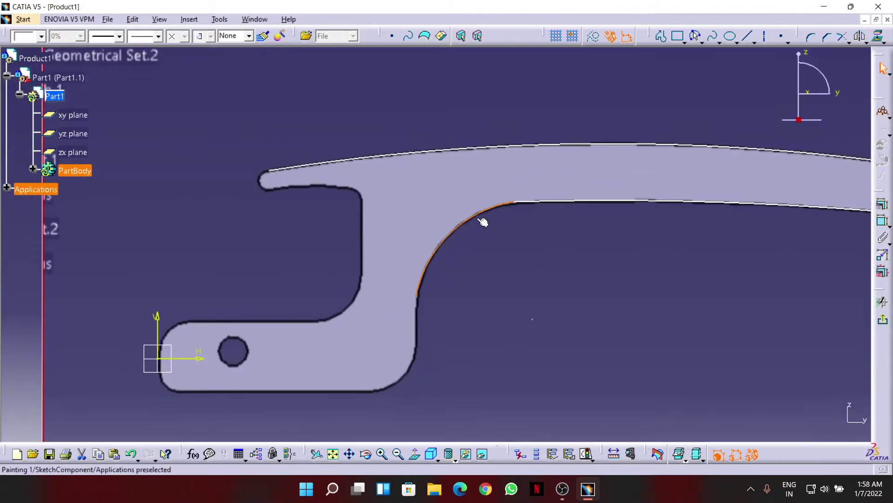
mouse_move(299, 201)
middle_mouse_down()
mouse_move(385, 233)
mouse_move(373, 135)
mouse_move(199, 196)
middle_mouse_up()
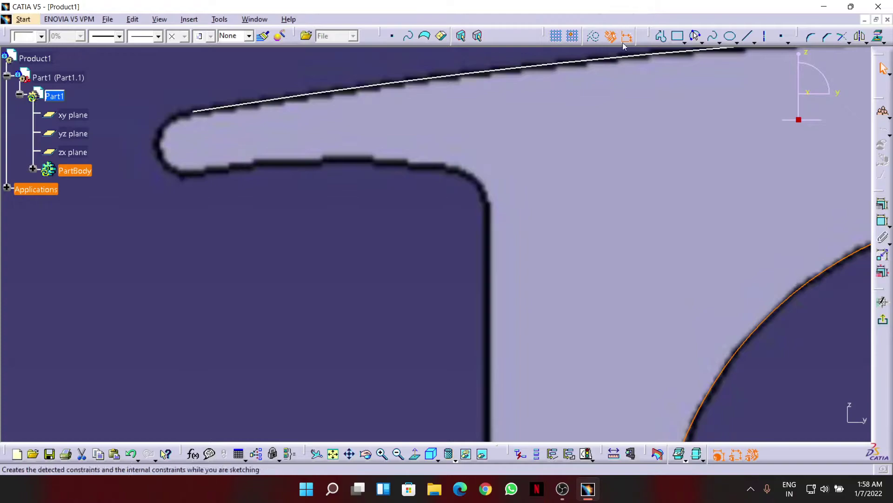
left_click(696, 36)
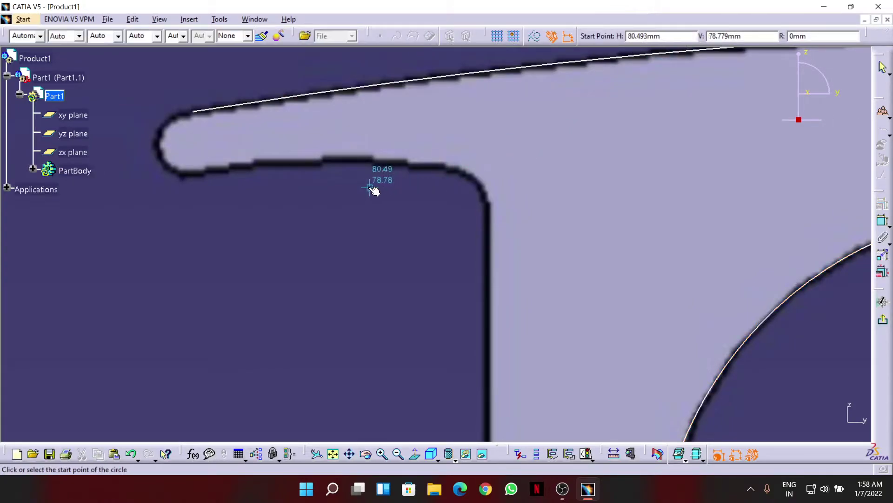
left_click(188, 175)
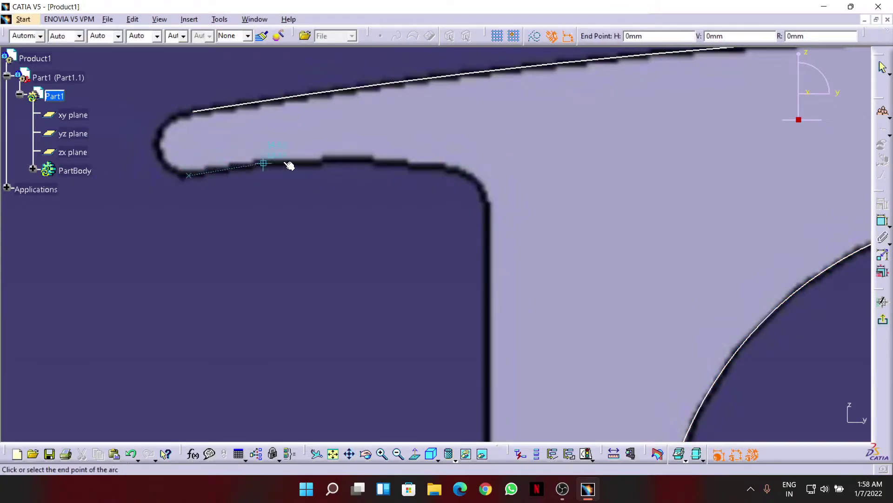
left_click(451, 166)
left_click(347, 157)
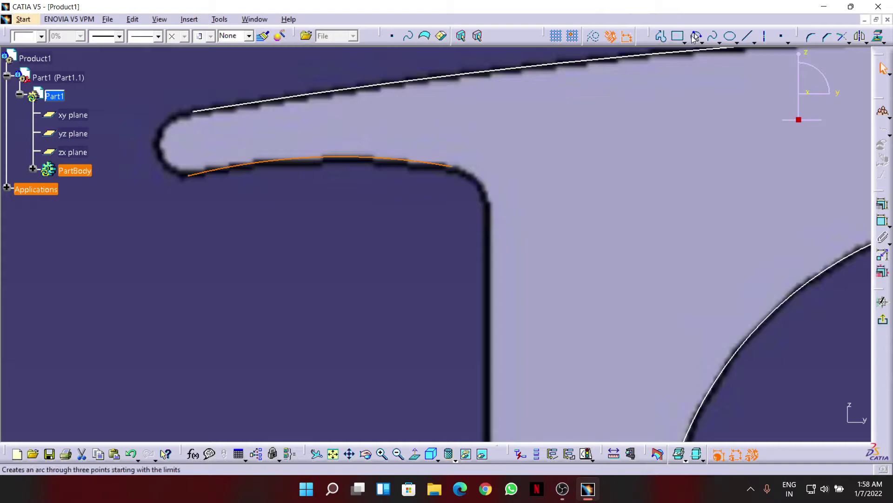
- Close the rounded end of the rear prong with a three-point arc joining its upper and lower arcs
left_click(695, 36)
left_click(193, 111)
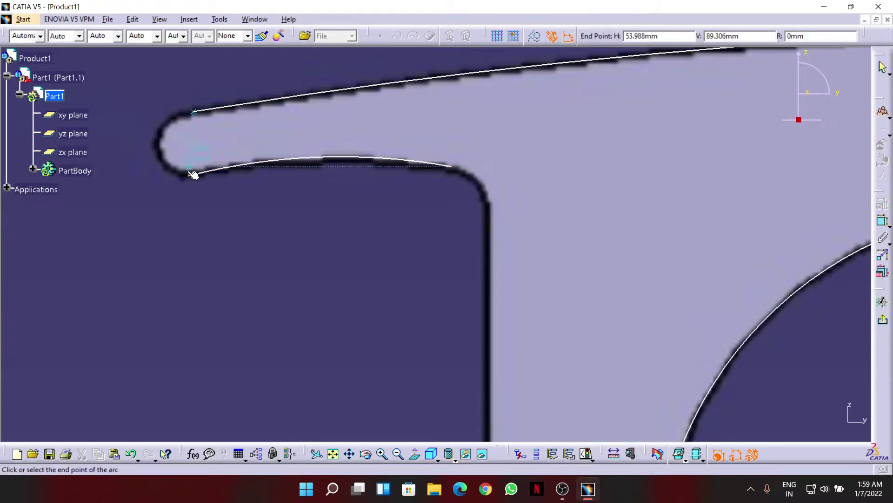
left_click(190, 175)
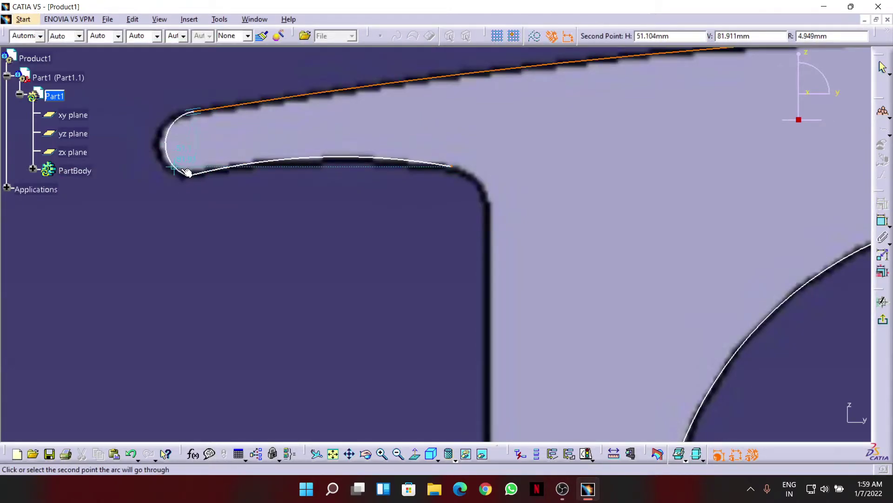
left_click(183, 171)
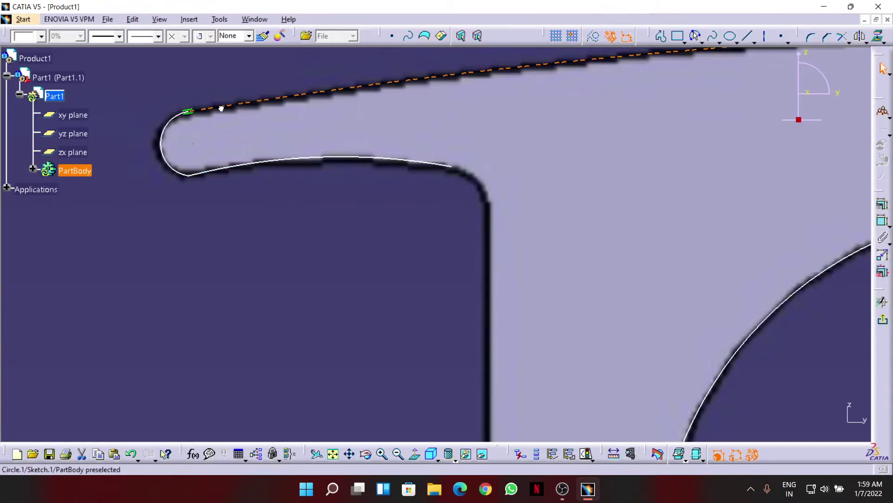
- With the Profile tool, trace the stem's inner edge with a vertical line and the handle's upper edge with a horizontal line
middle_click_drag(316, 111, 399, 216, "ctrl")
left_click(660, 36)
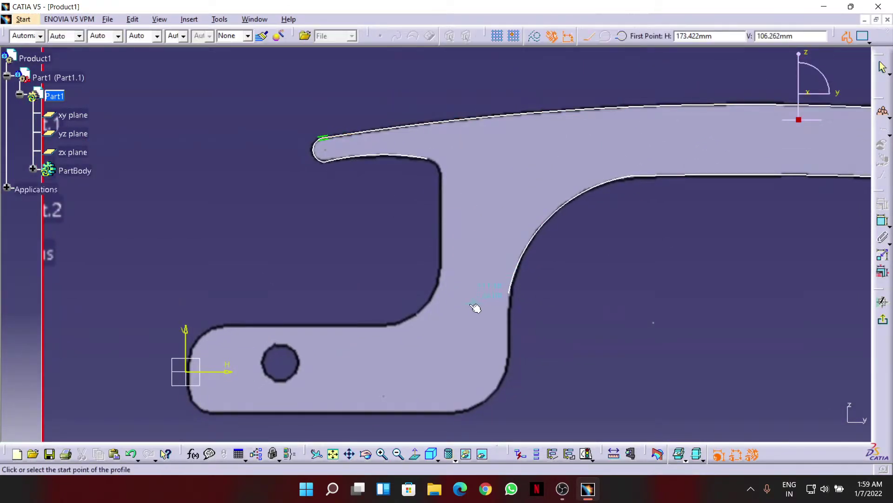
left_click(442, 172)
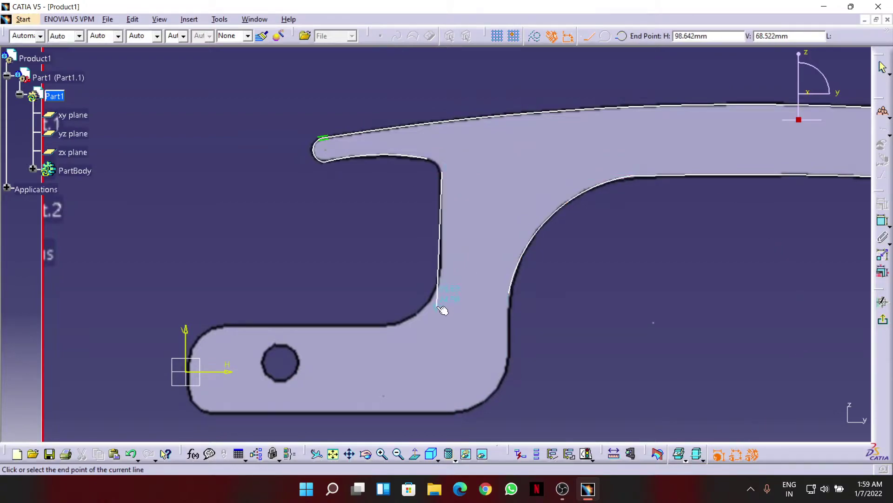
left_click(442, 327)
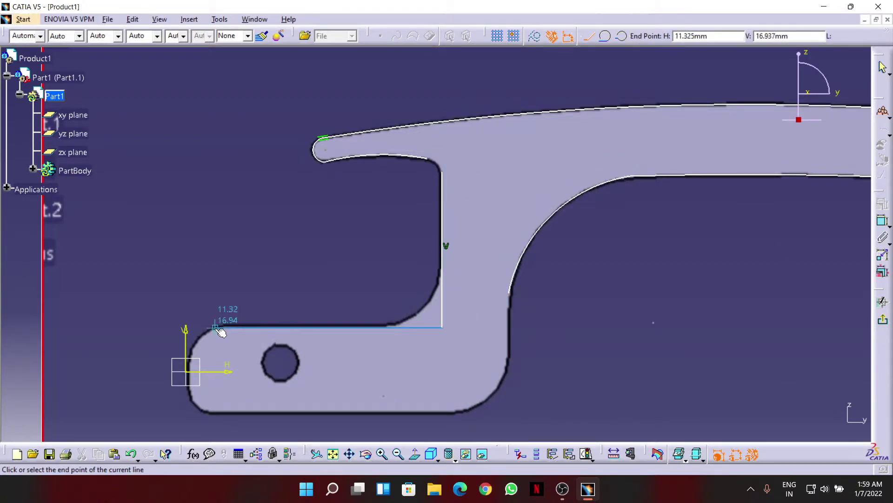
left_click(200, 328)
left_click(215, 327)
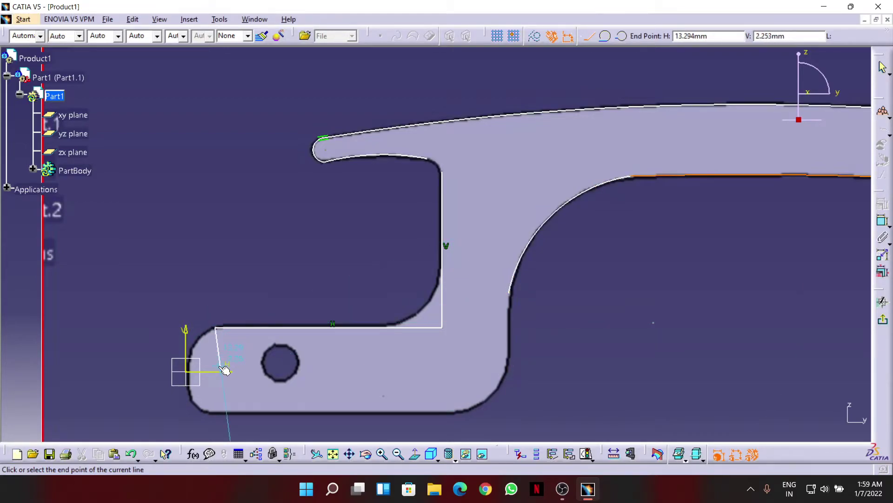
- Continue the profile around the handle's rear end, lower edge and the stem's outer edge, ending on the large concave arc
left_click(216, 411)
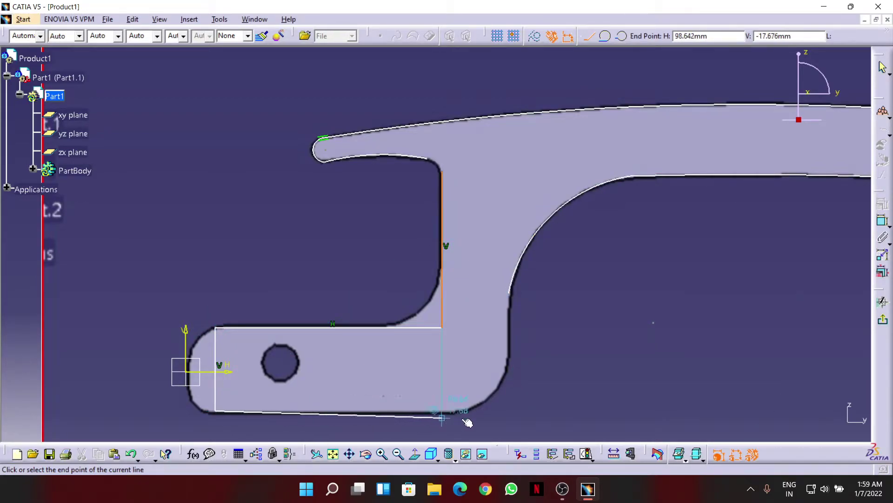
left_click(510, 410)
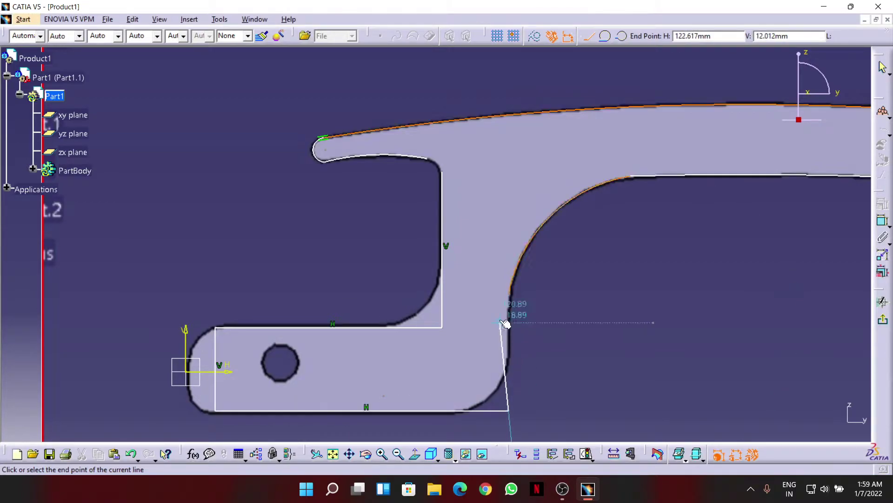
left_click(509, 294)
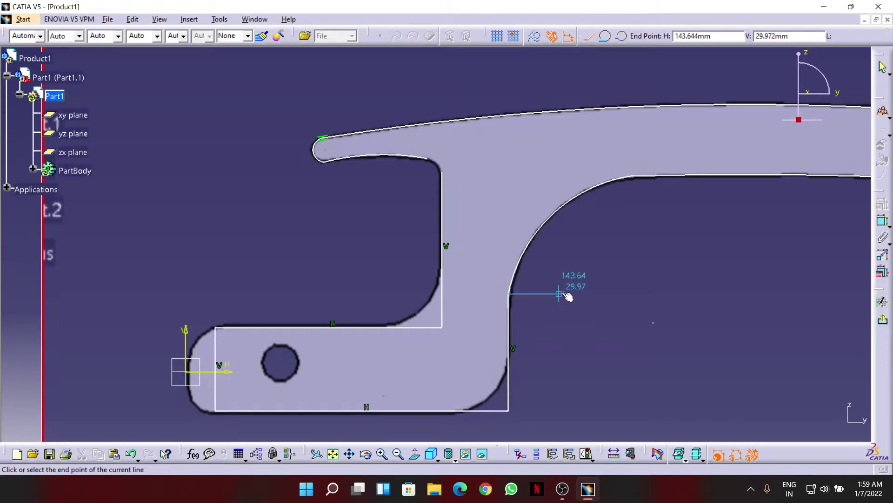
key("Escape")
- Move the vertical line at the handle's rear end outward past the sketch's vertical axis
middle_click_drag(417, 329, 421, 200)
left_click(310, 362)
middle_click_drag(380, 358, 523, 348)
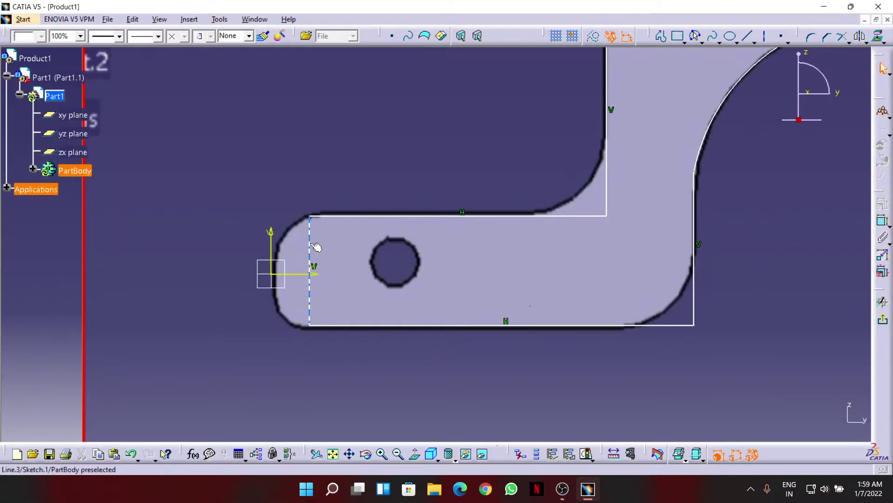
left_click_drag(274, 243, 236, 232)
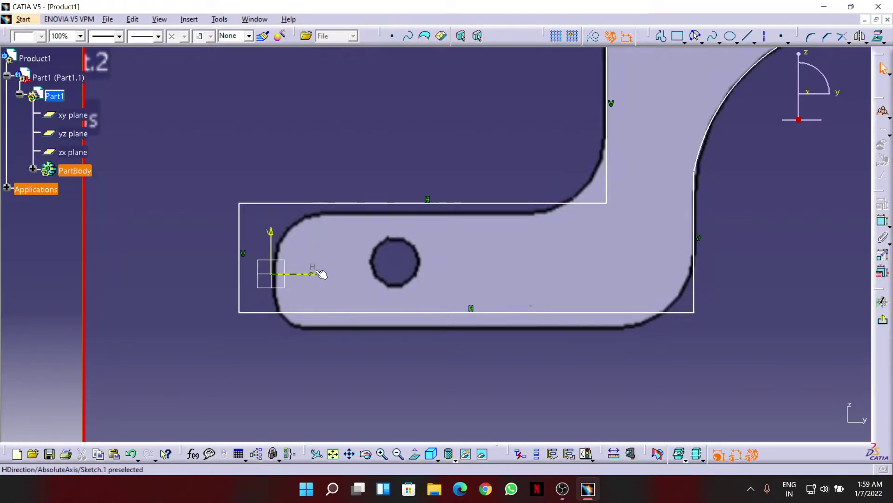
- Constrain the handle's lower edge to a distance of 15 mm from the horizontal axis
left_click(339, 312)
left_click(881, 226)
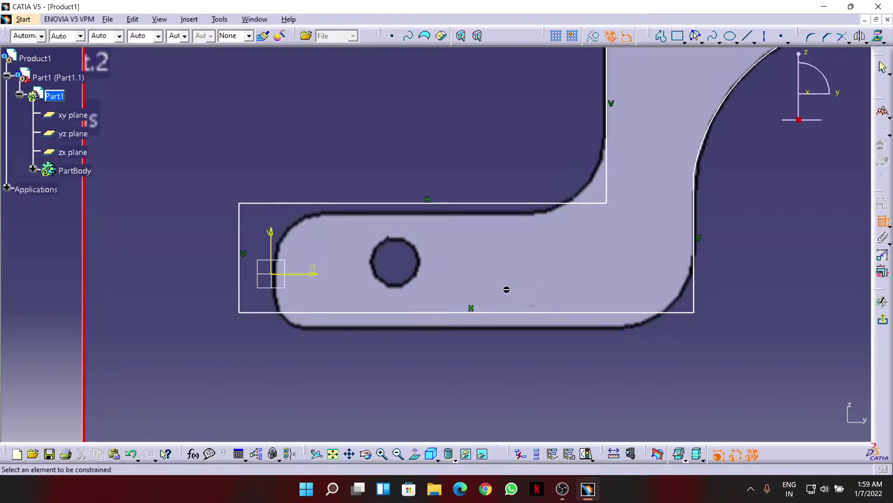
left_click(313, 275)
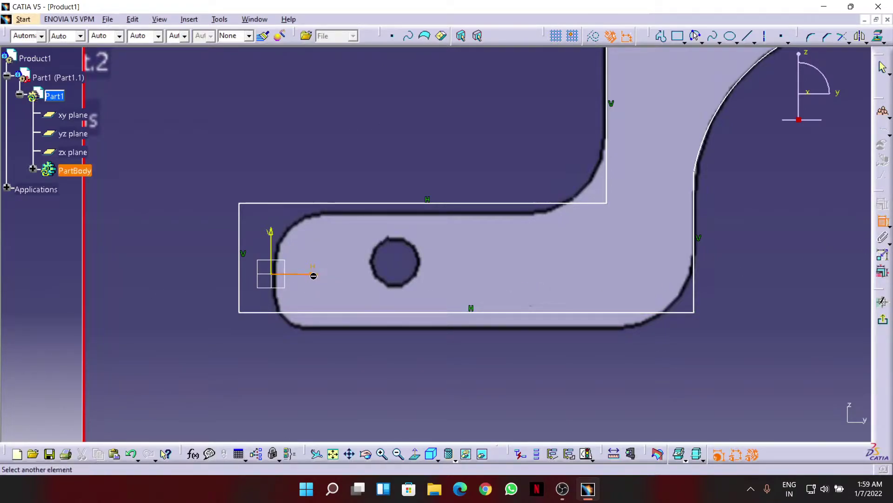
left_click(313, 312)
left_click(209, 292)
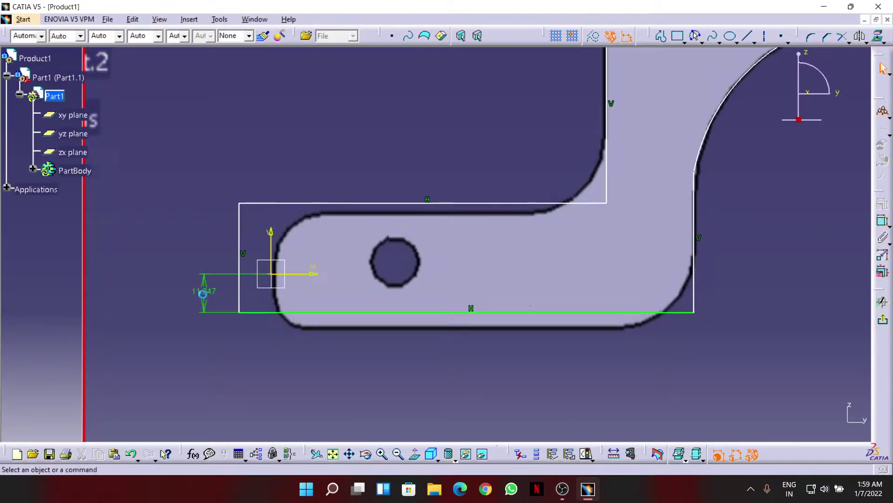
double_click(216, 291)
type("15")
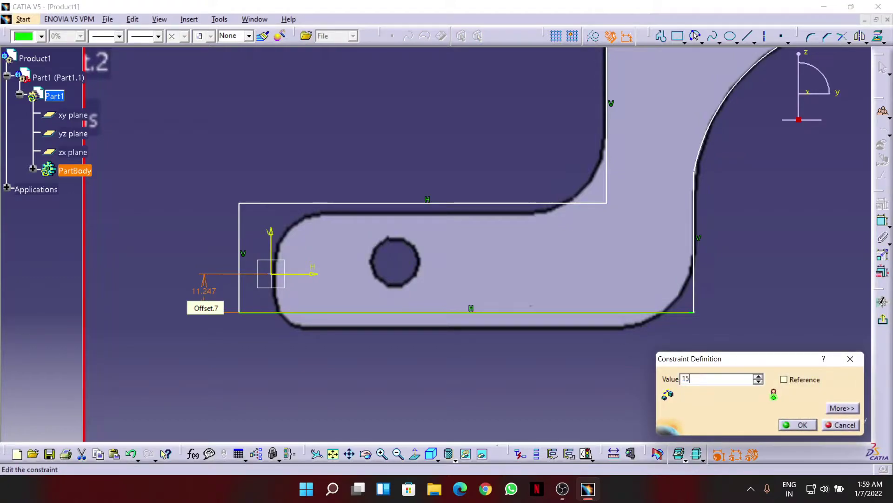
key("Return")
- Constrain the handle's upper edge to a distance of 15 mm from the horizontal axis
middle_click_drag(344, 329, 321, 195)
left_click(248, 282)
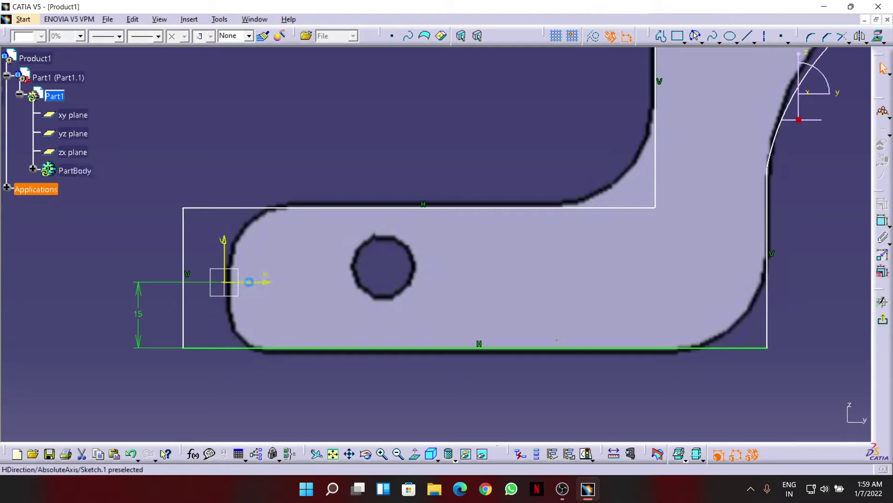
left_click(259, 208, "ctrl")
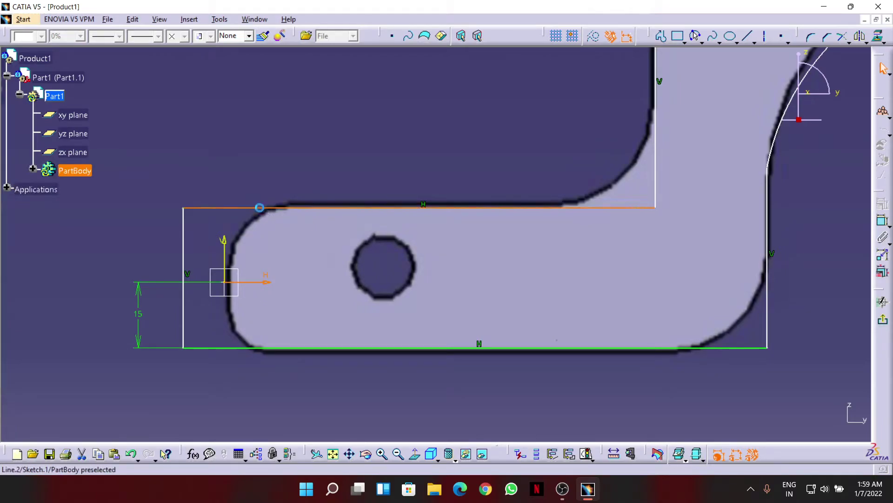
left_click(883, 220)
left_click(128, 231)
double_click(138, 228)
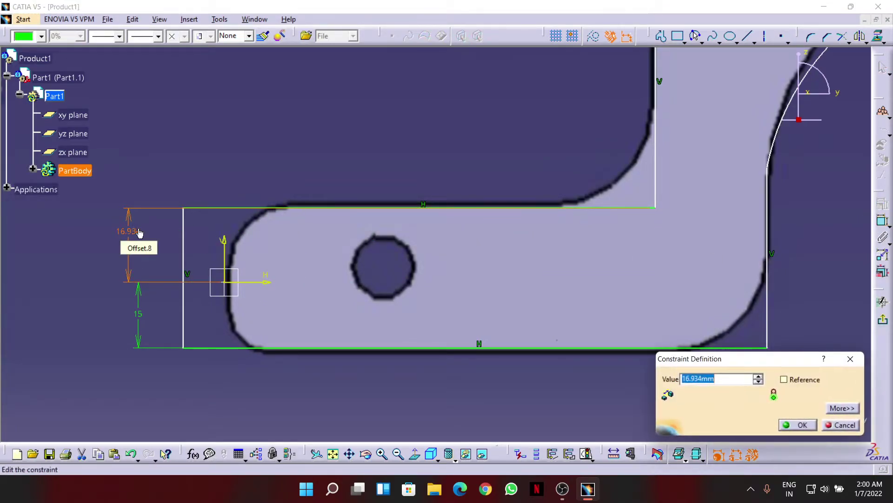
key("Return")
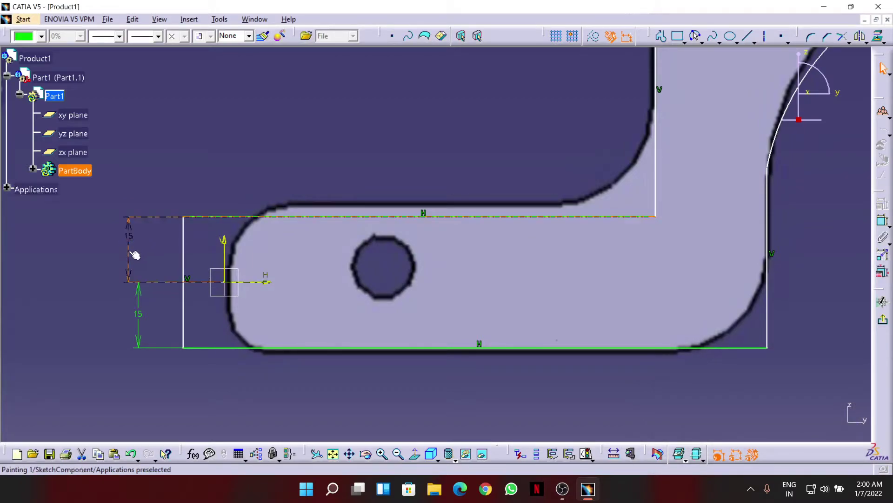
- Reopen Sketch.1 under PartBody and set the handle upper edge's distance from the horizontal axis to 18 mm
double_click(133, 238)
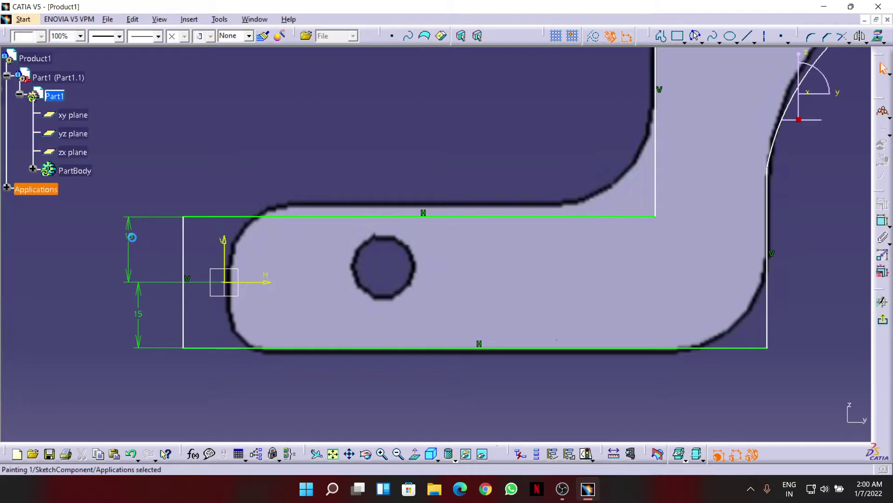
middle_click_drag(289, 148, 260, 242)
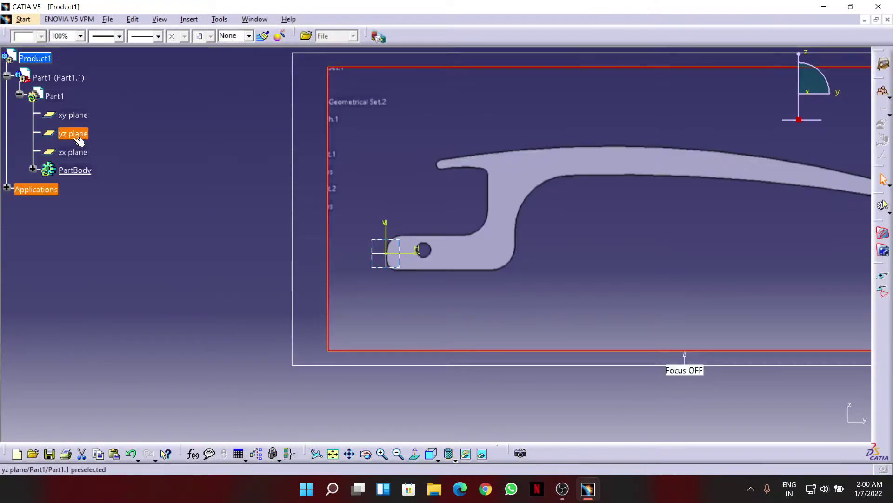
left_click(33, 166)
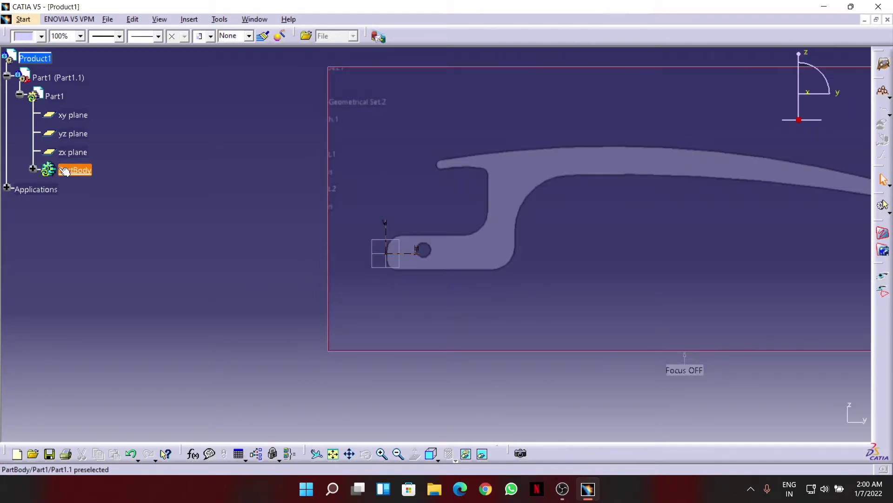
left_click(41, 168)
double_click(70, 170)
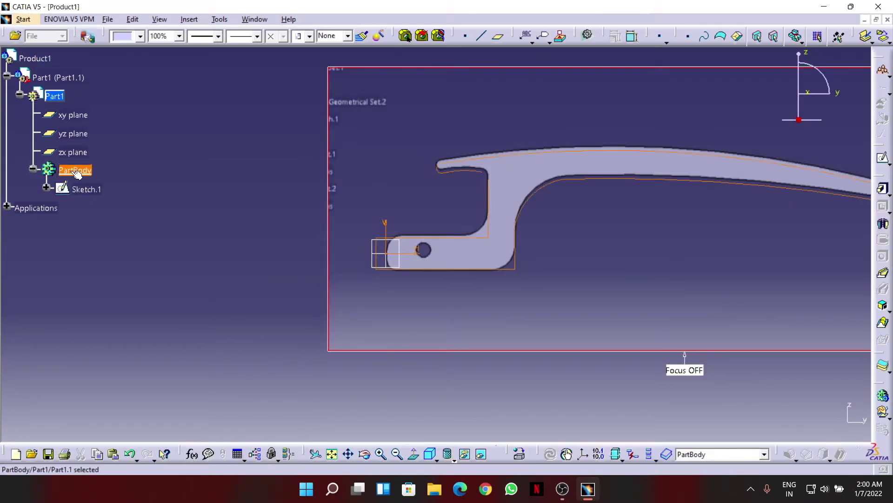
double_click(86, 189)
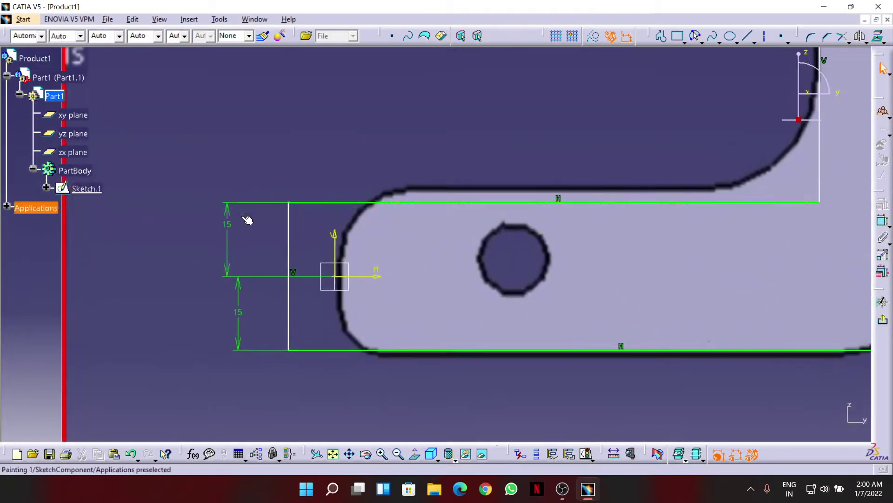
double_click(229, 231)
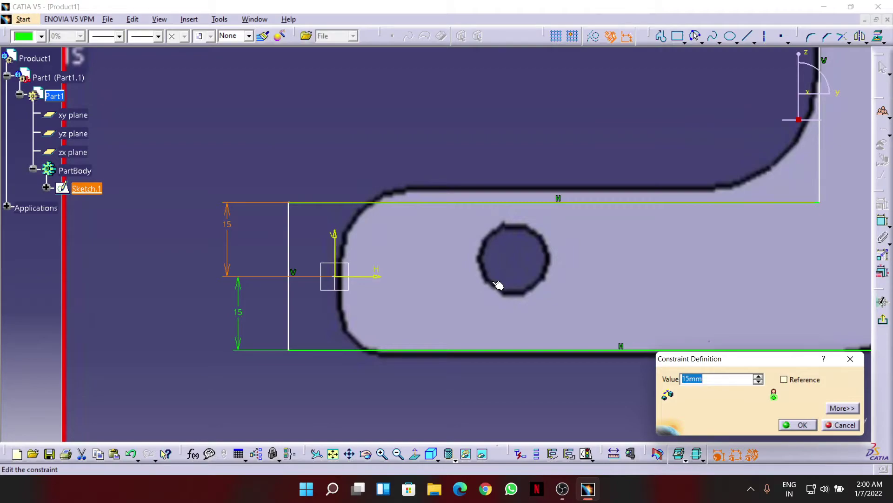
key("Return")
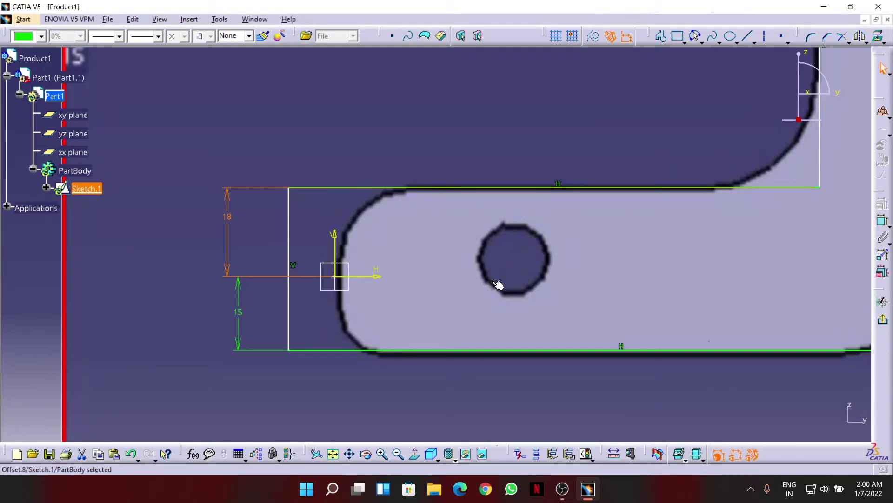
- Make the vertical line at the handle's rear end coincident with the sketch's vertical axis
left_click(296, 227)
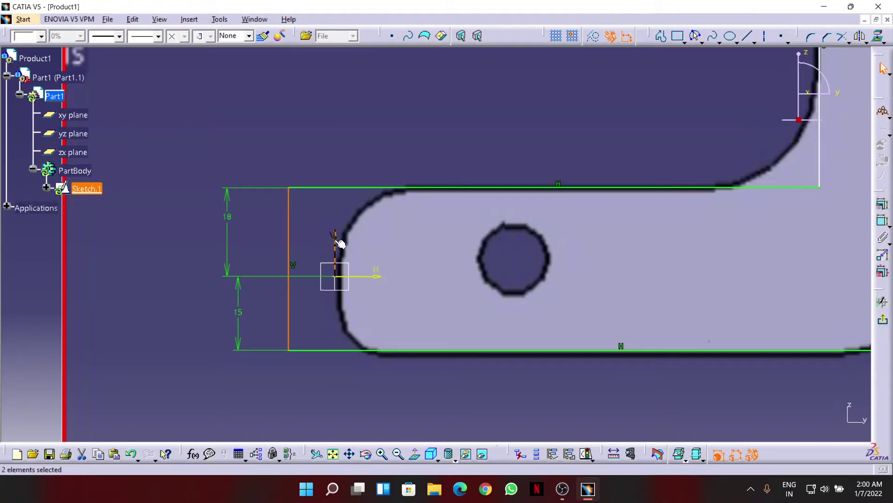
right_click(535, 278)
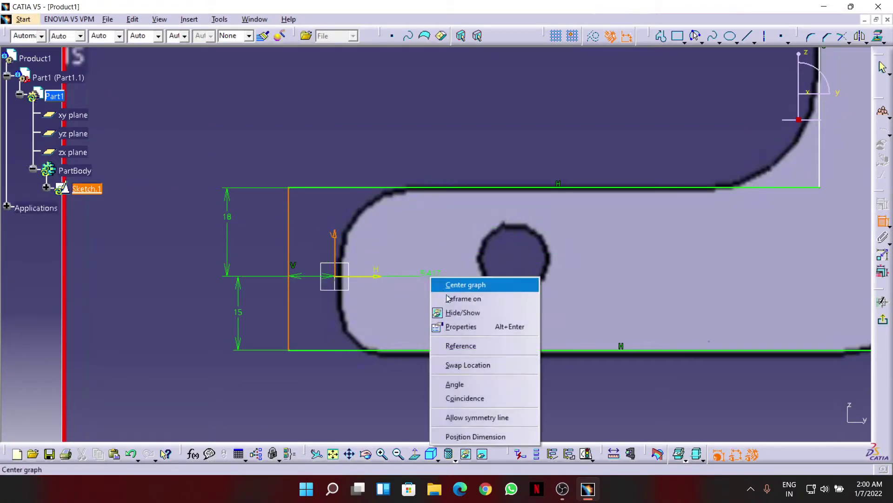
left_click(471, 397)
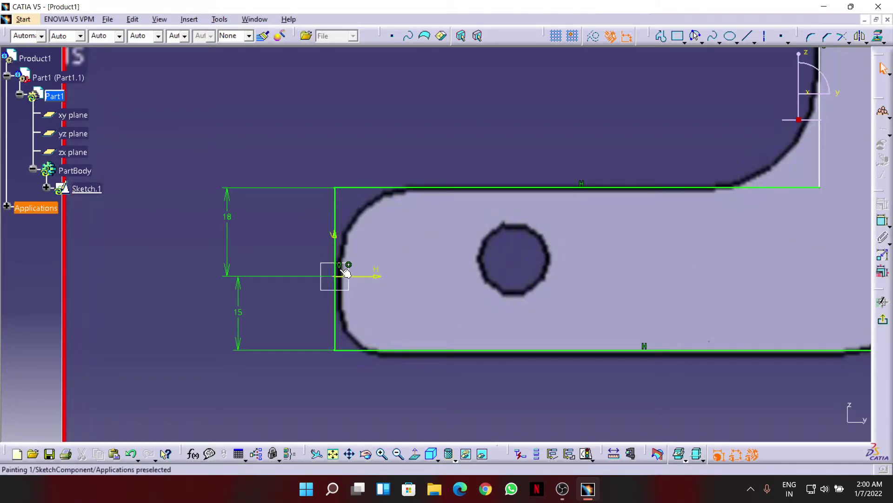
- Move the claw's long upper arc up onto the upper edge in the reference image
middle_click_drag(478, 148, 486, 266)
mouse_move(542, 225)
middle_mouse_down()
mouse_move(494, 295)
mouse_move(499, 231)
middle_mouse_up()
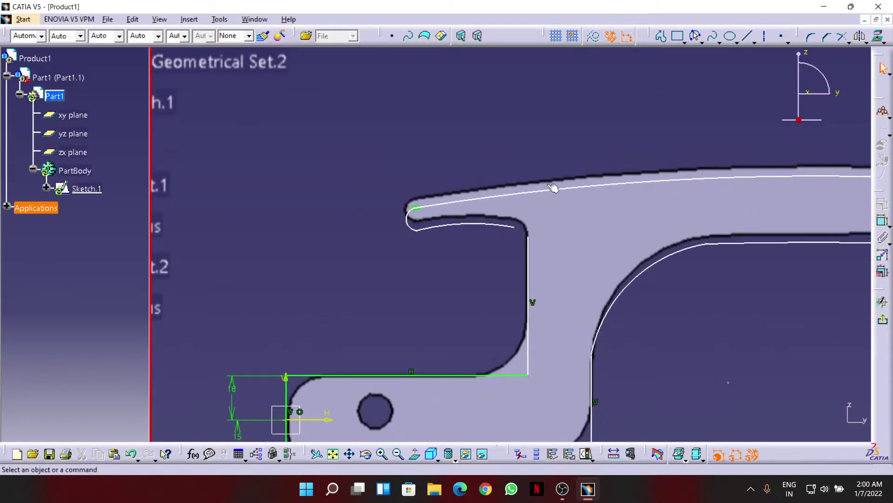
left_click_drag(566, 191, 556, 181)
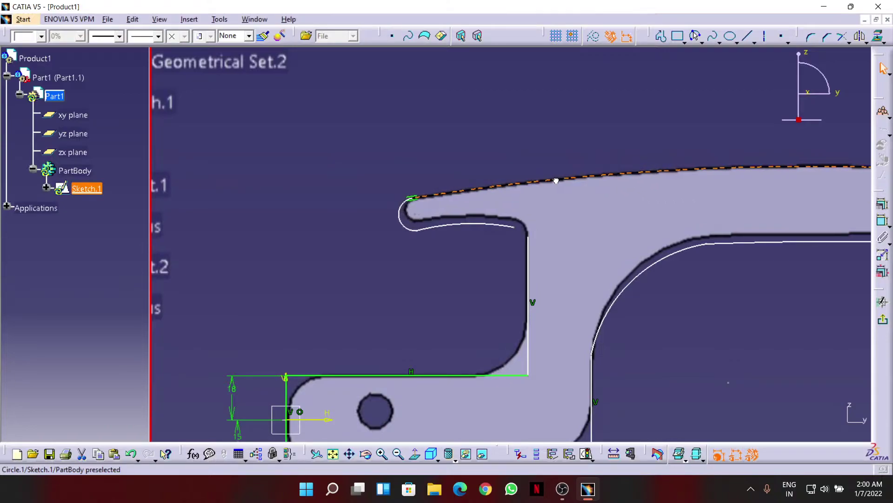
- Delete the rear prong's underside arc and its rounded end arc
mouse_move(538, 235)
middle_mouse_down()
mouse_move(503, 244)
mouse_move(488, 215)
middle_mouse_up()
left_click(482, 214)
key("Delete")
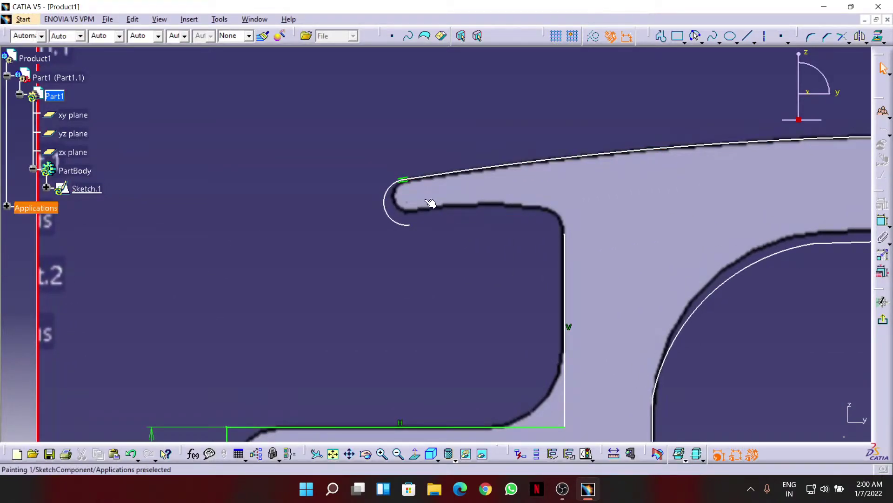
left_click(400, 205)
key("Delete")
- Move the blade's lower arc up onto the reference image's edge and add a radius dimension to it
mouse_move(493, 203)
middle_mouse_down()
mouse_move(412, 143)
mouse_move(401, 211)
mouse_move(400, 136)
middle_mouse_up()
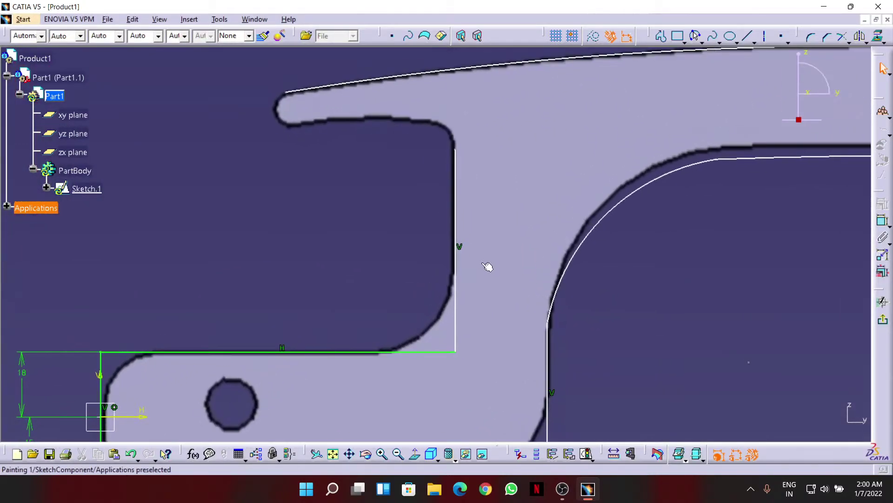
middle_click_drag(472, 194, 459, 153)
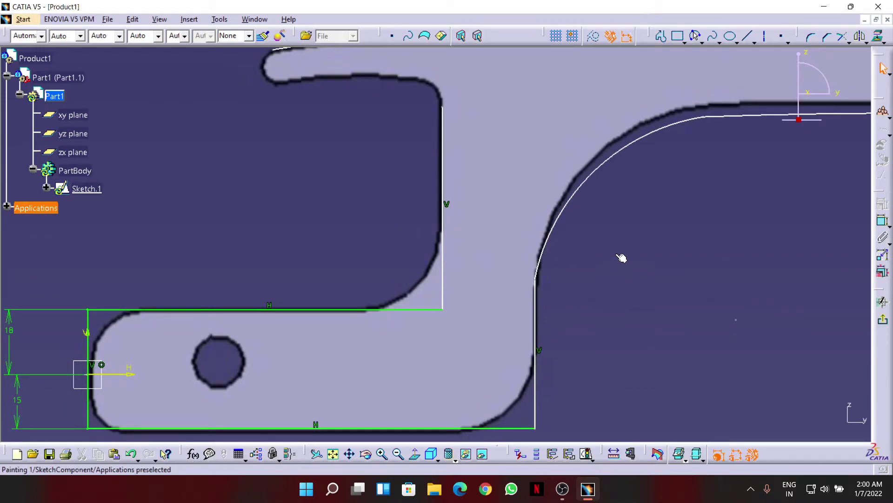
mouse_move(727, 131)
middle_mouse_down()
mouse_move(696, 241)
mouse_move(574, 237)
mouse_move(405, 201)
mouse_move(468, 241)
mouse_move(472, 199)
middle_mouse_up()
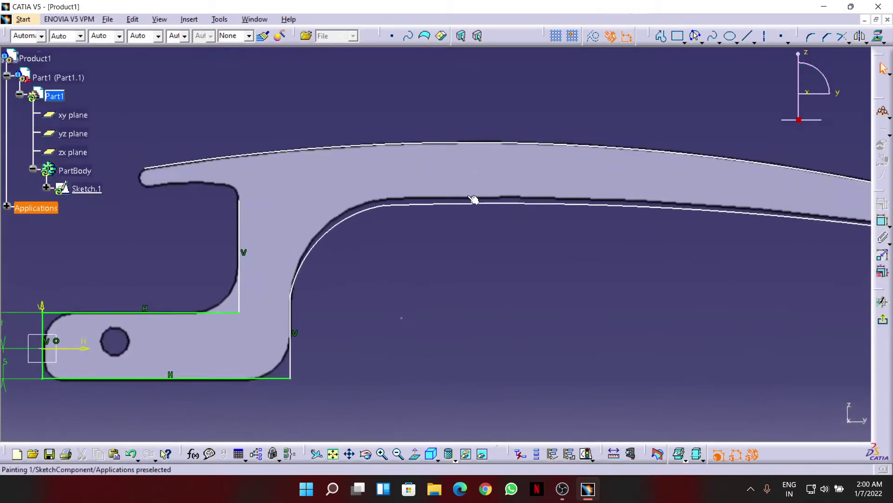
left_click_drag(455, 204, 456, 200)
mouse_move(275, 148)
middle_mouse_down()
mouse_move(456, 182)
mouse_move(465, 173)
mouse_move(433, 125)
middle_mouse_up()
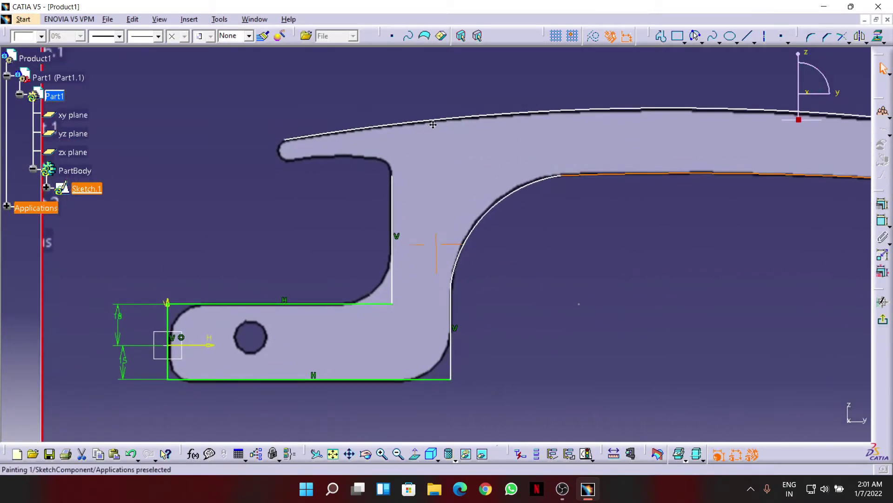
left_click(883, 220)
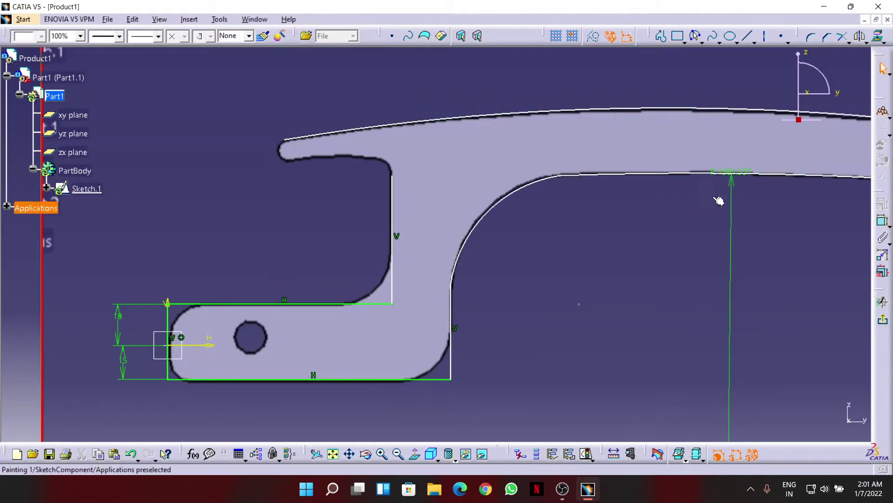
- Add radius dimensions to the claw's long upper arc and to the concave arc joining the blade to the handle
left_click_drag(741, 173, 719, 173)
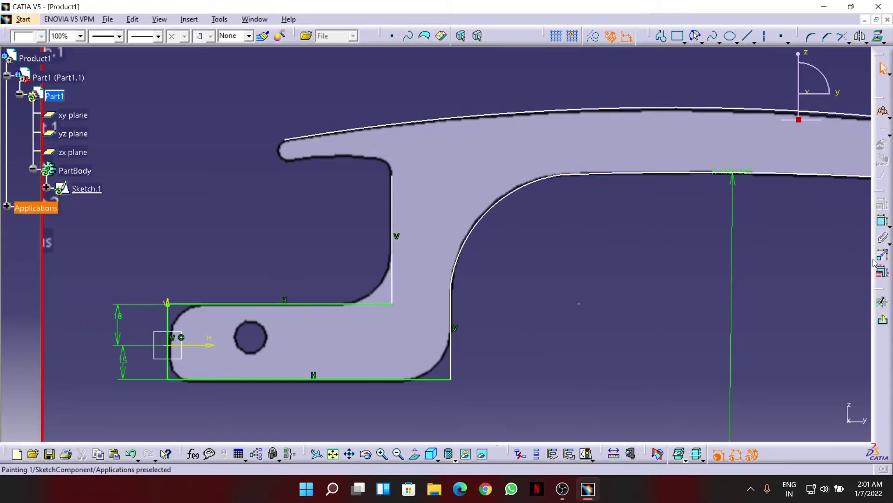
left_click(882, 220)
left_click(663, 114)
left_click(641, 216)
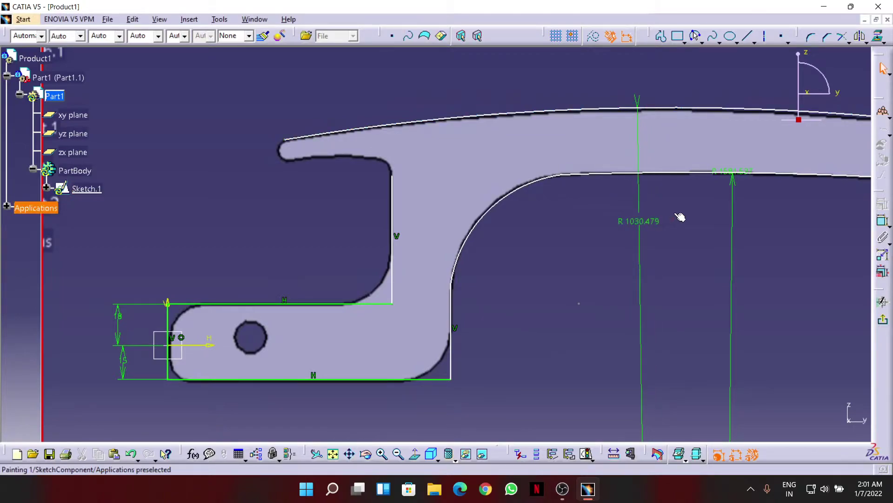
left_click(881, 221)
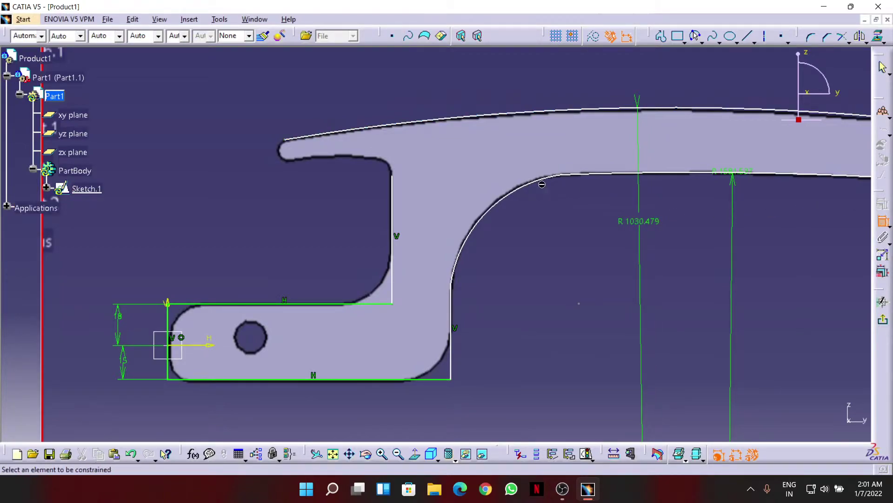
left_click(510, 202)
left_click(540, 243)
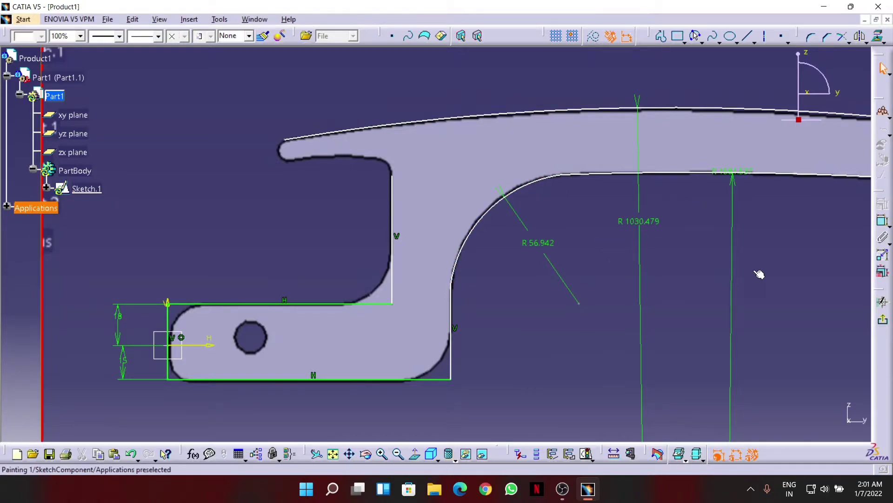
- Dimension the horizontal distance between the handle's rear vertical line and its front vertical line, and set it to 125 mm
left_click(889, 228)
left_click(881, 225)
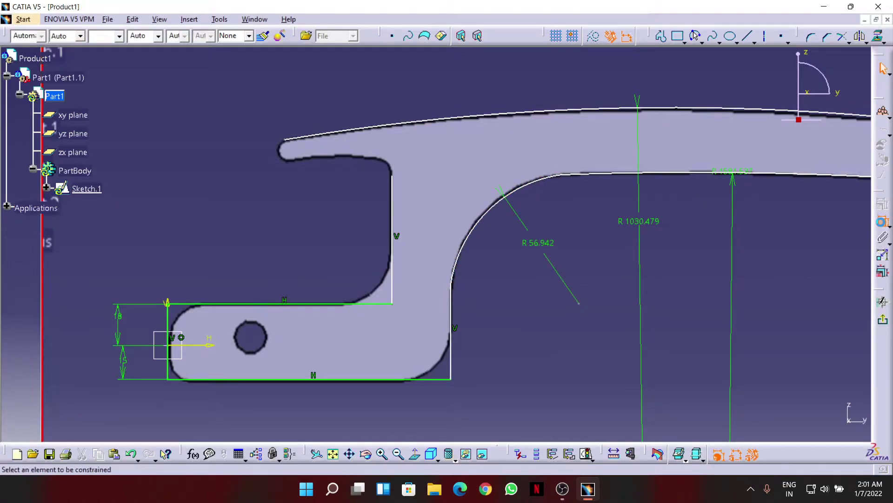
left_click(452, 356)
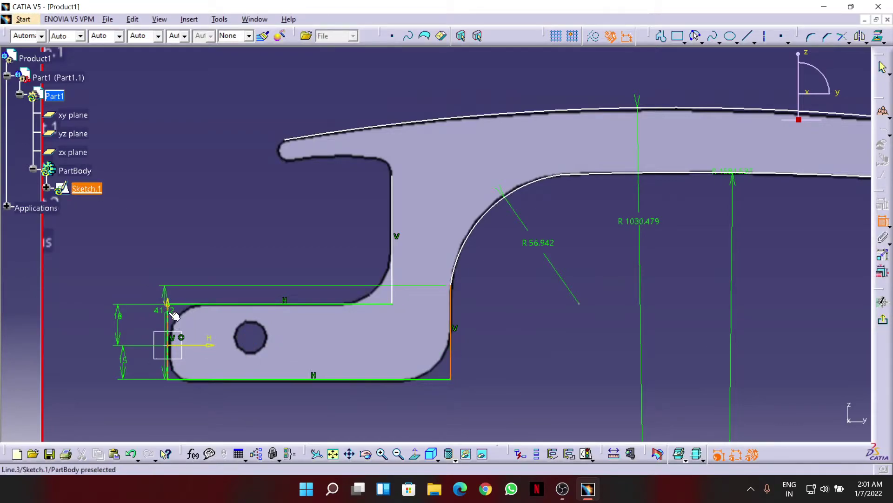
left_click(169, 325)
left_click(234, 247)
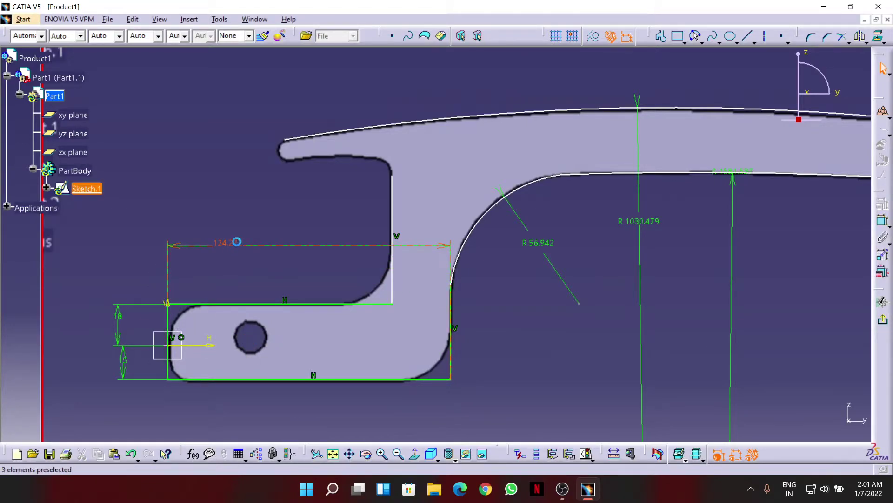
double_click(238, 245)
type("125mm")
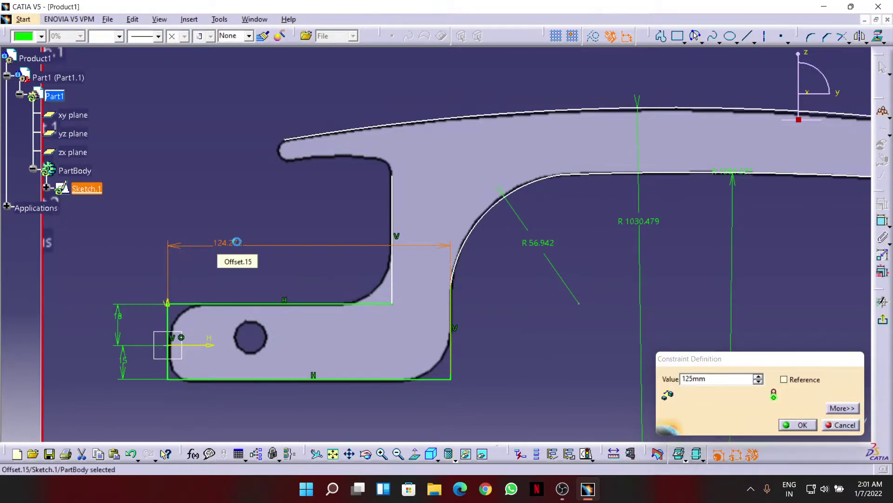
key("Return")
- Make the concave arc under the blade tangent to the handle's front vertical line
mouse_move(473, 258)
middle_mouse_down()
mouse_move(410, 245)
mouse_move(378, 215)
middle_mouse_up()
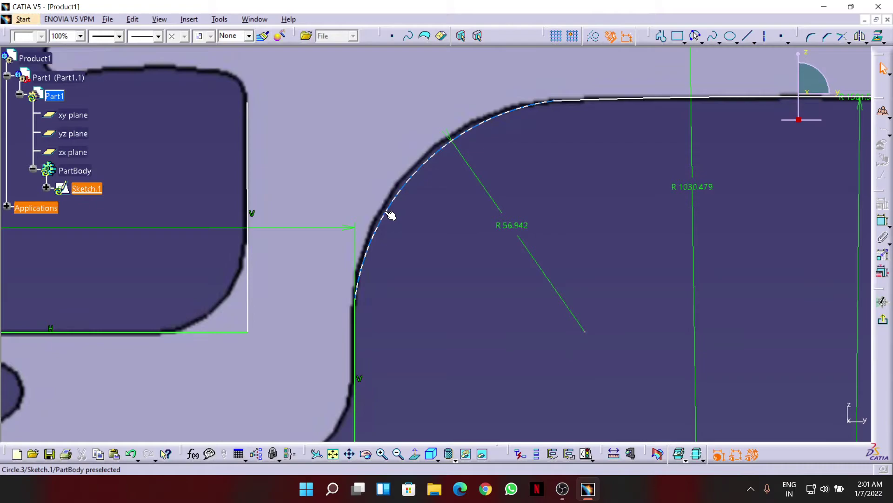
left_click(390, 214)
left_click(883, 220)
right_click(461, 256)
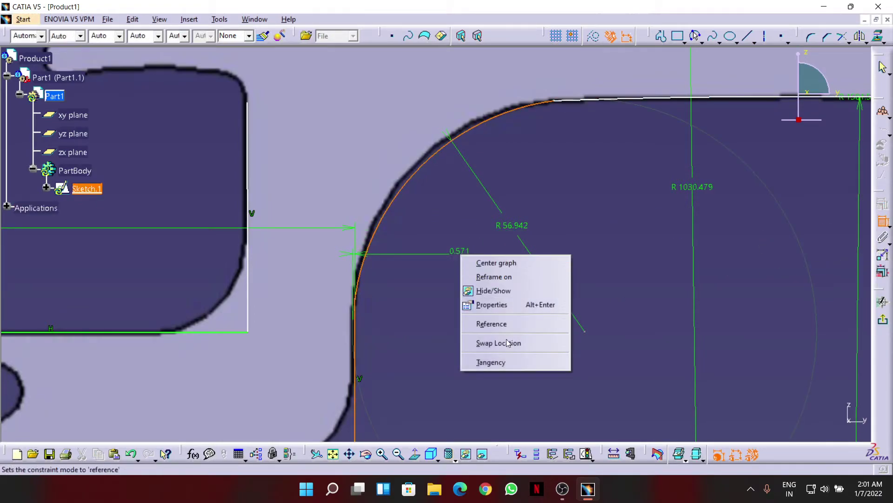
left_click(507, 362)
mouse_move(448, 266)
middle_mouse_down()
mouse_move(445, 309)
mouse_move(479, 276)
middle_mouse_up()
- Make the concave arc tangent to the blade's long lower arc
middle_click_drag(541, 232, 455, 308)
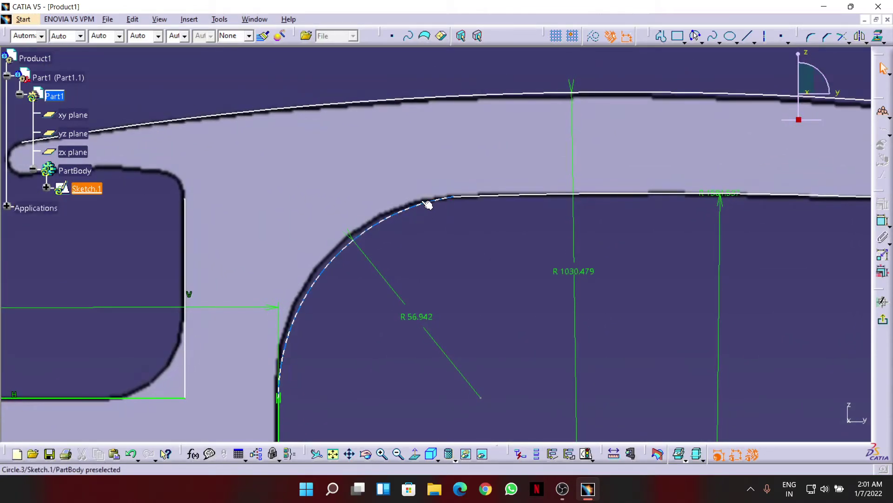
left_click(431, 201)
left_click(484, 196, "ctrl")
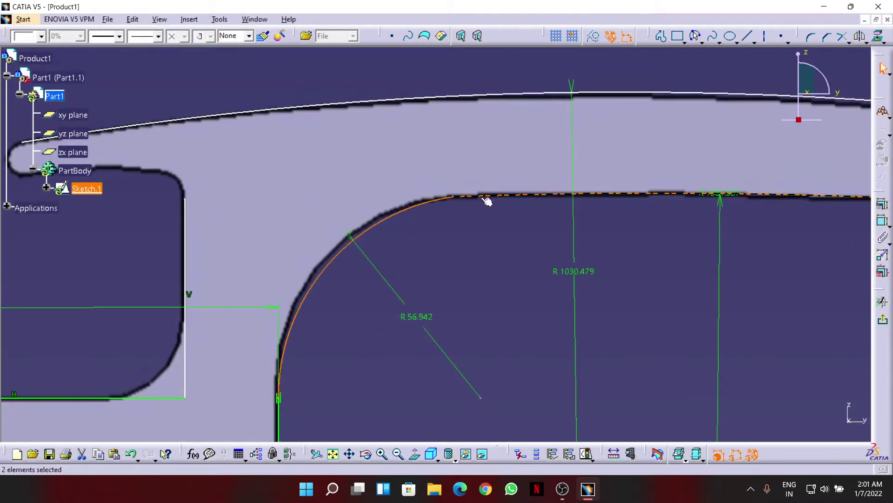
left_click(883, 221)
right_click(493, 249)
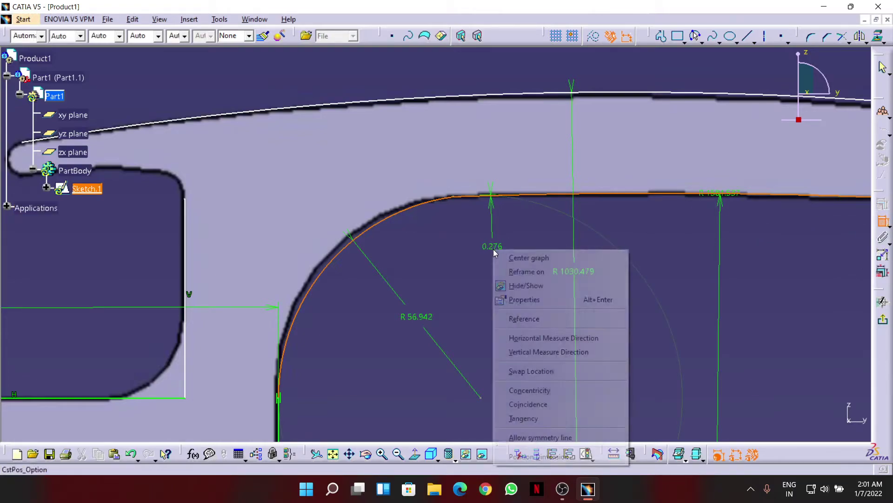
left_click(552, 418)
- Move the end point at the blade's tip onto the pointed tip in the reference image
mouse_move(421, 201)
middle_mouse_down()
mouse_move(401, 204)
mouse_move(382, 233)
mouse_move(209, 238)
middle_mouse_up()
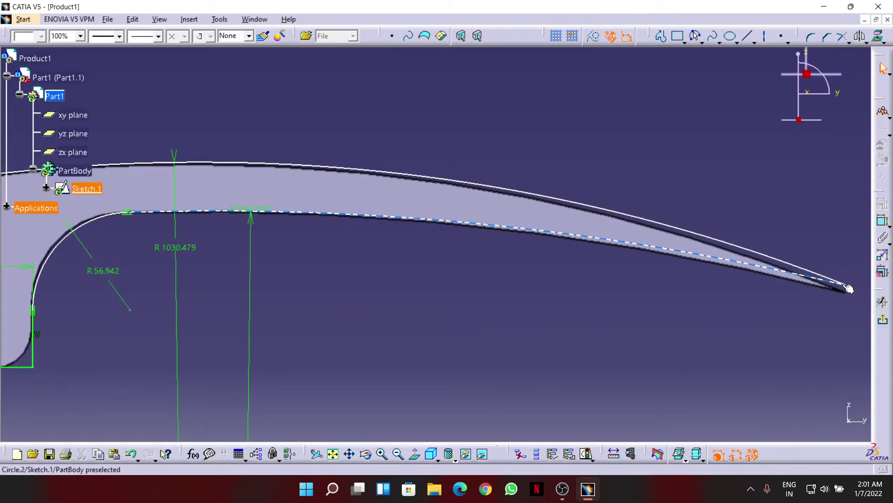
left_click_drag(852, 289, 840, 290)
mouse_move(528, 279)
middle_mouse_down()
mouse_move(615, 247)
mouse_move(652, 251)
mouse_move(325, 198)
middle_mouse_up()
- Draw a three-point arc around the rear prong's rounded end, starting from the upper arc's end point
mouse_move(228, 172)
middle_mouse_down()
mouse_move(508, 216)
mouse_move(489, 179)
middle_mouse_up()
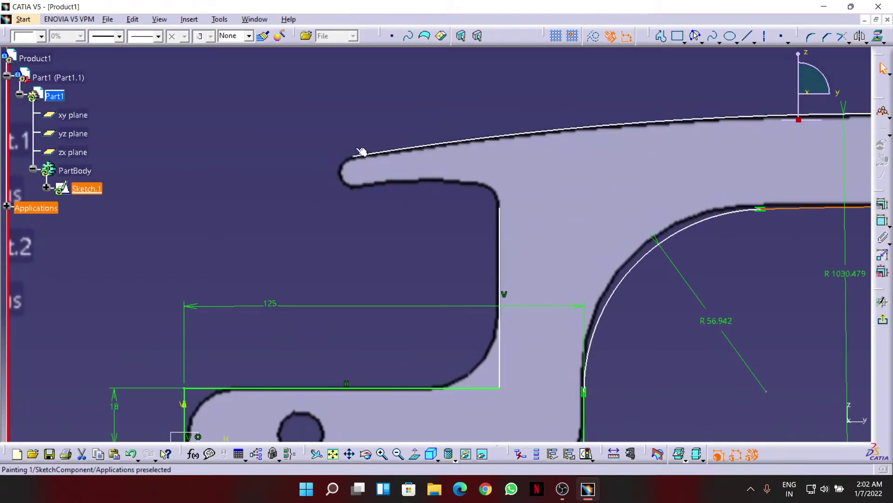
left_click(695, 36)
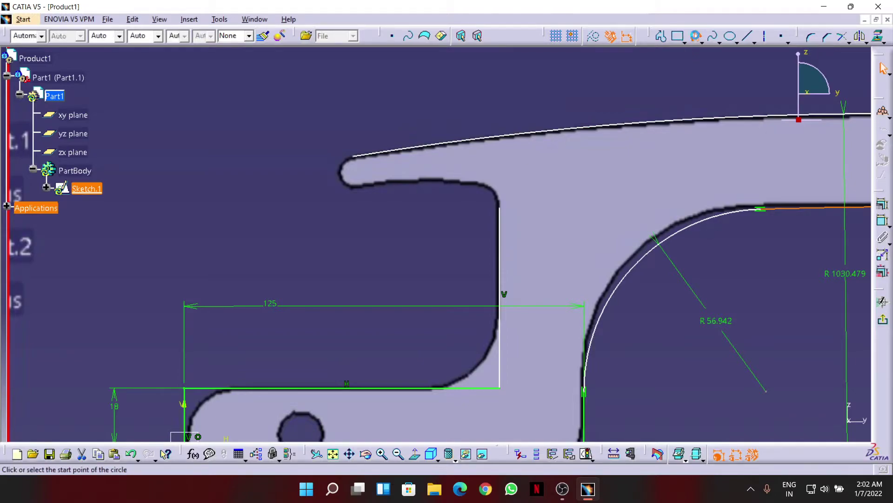
left_click(355, 157)
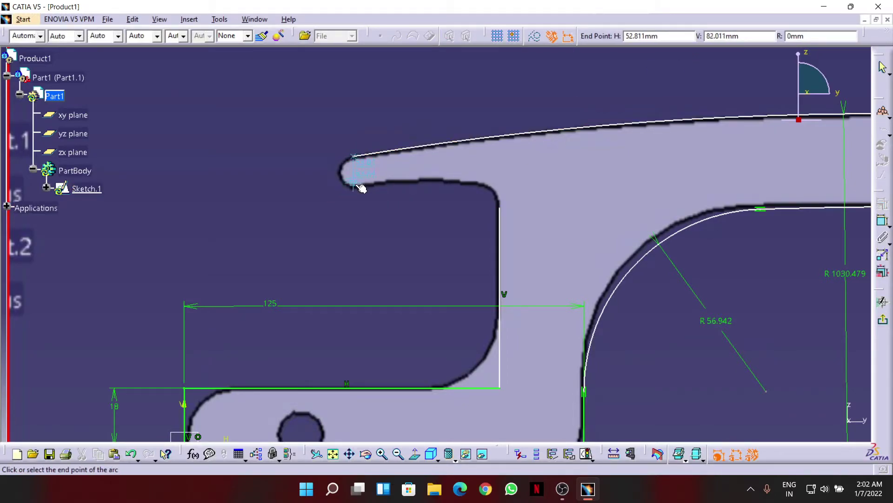
left_click(357, 185)
left_click(352, 182)
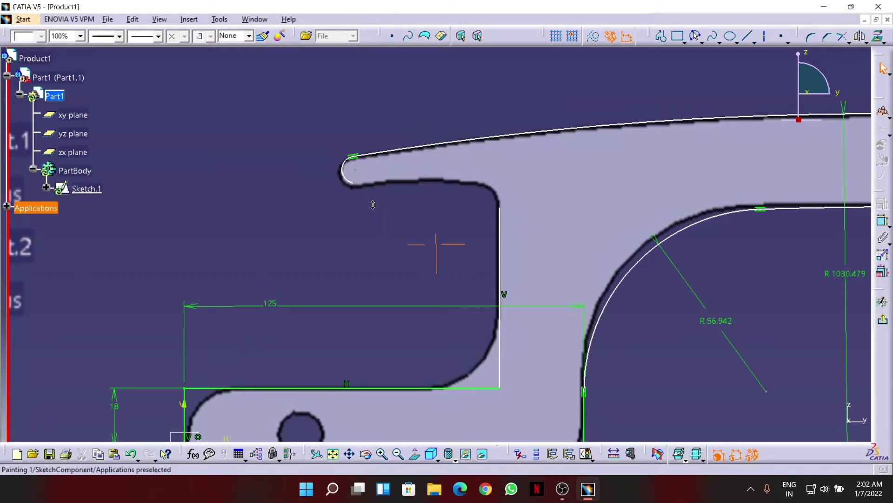
- Draw a three-point arc along the rear prong's underside, from its rounded end to the start of the inner corner
middle_click_drag(373, 205, 390, 143)
middle_click_drag(441, 172, 459, 262)
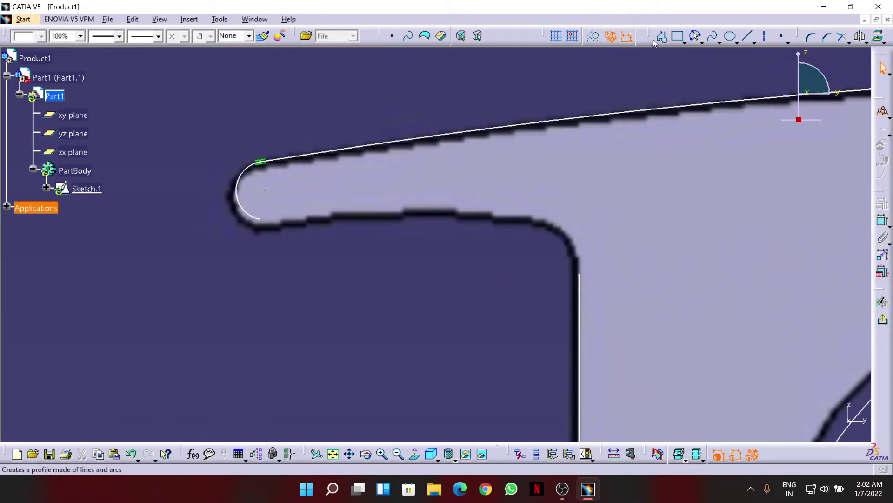
left_click(712, 35)
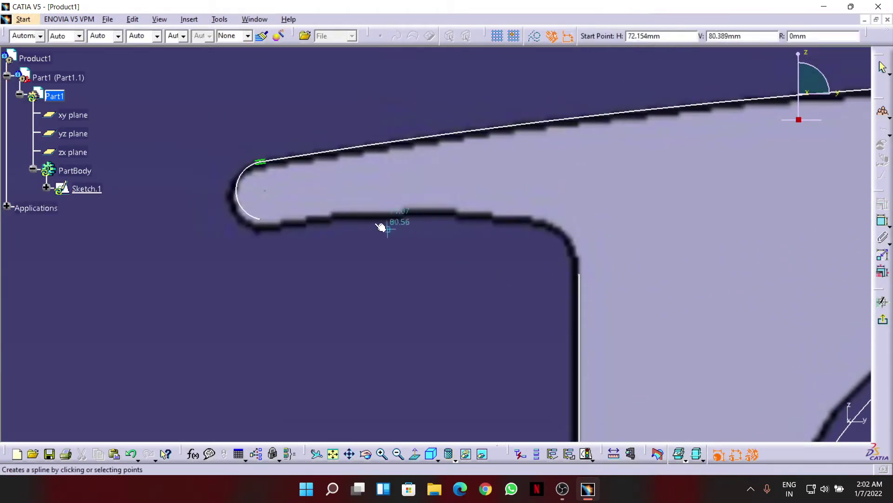
left_click(261, 218)
left_click(548, 228)
left_click(431, 207)
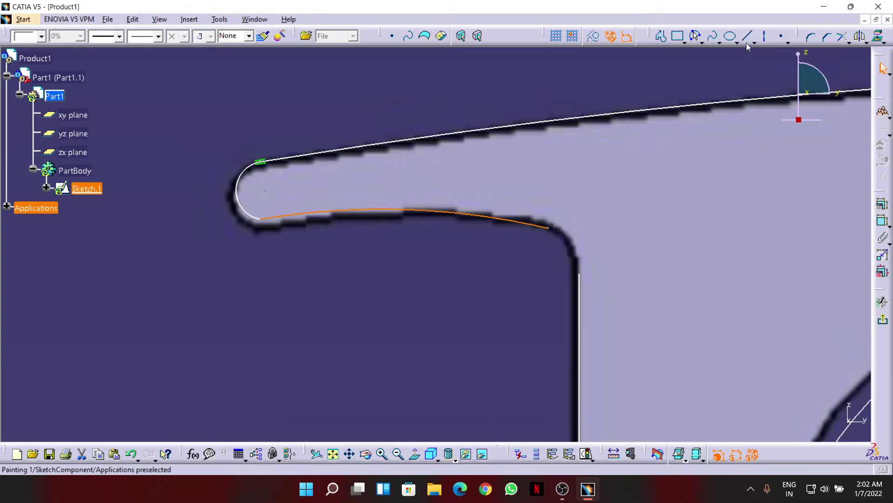
- Draw a three-point arc of about 7 mm radius joining the prong's underside arc to the vertical neck line
left_click(695, 37)
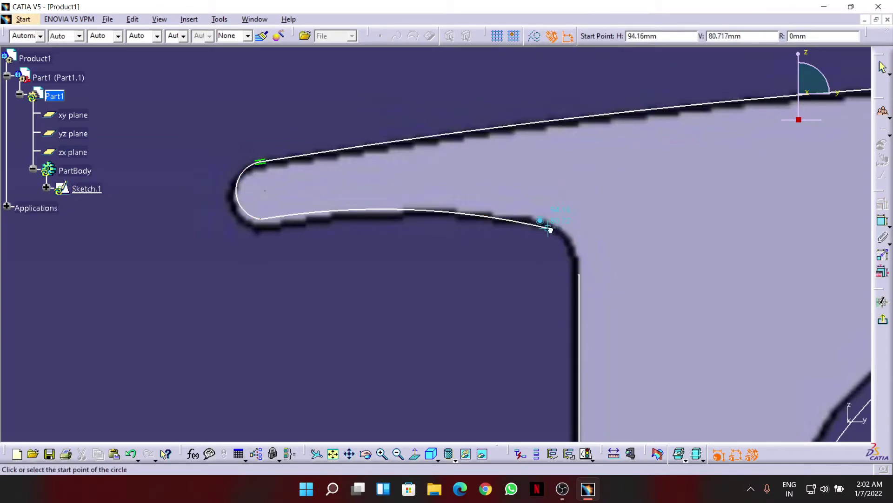
left_click(578, 274)
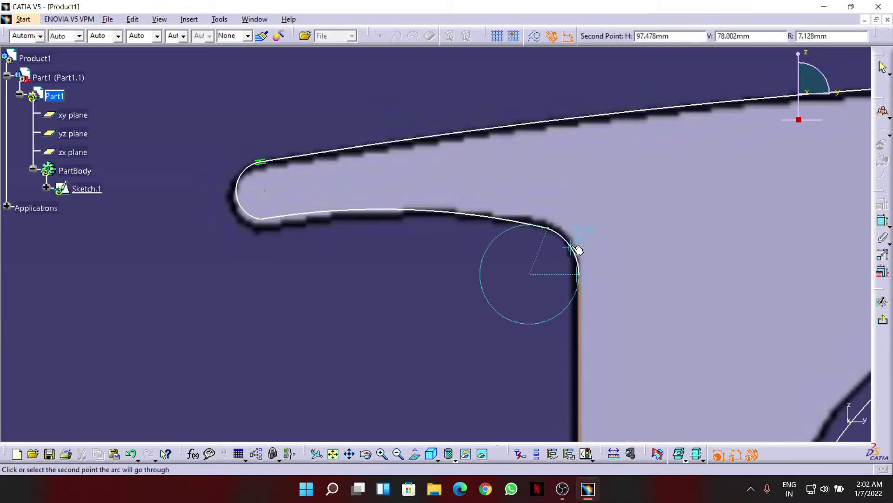
left_click(571, 247)
- Round the inner corner between the vertical neck line and the handle's upper edge with a radius of about 22 mm
mouse_move(448, 237)
middle_mouse_down()
mouse_move(441, 235)
mouse_move(488, 302)
mouse_move(417, 217)
mouse_move(425, 254)
mouse_move(381, 244)
mouse_move(540, 181)
mouse_move(439, 250)
middle_mouse_up()
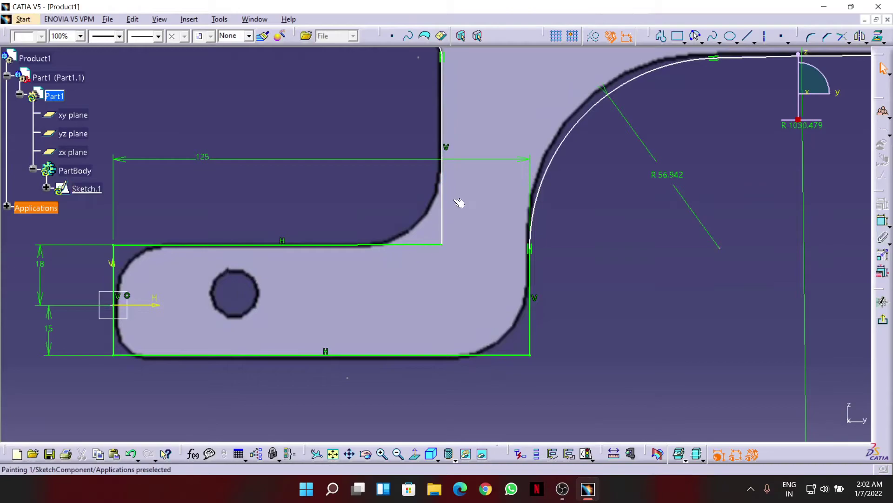
left_click(808, 36)
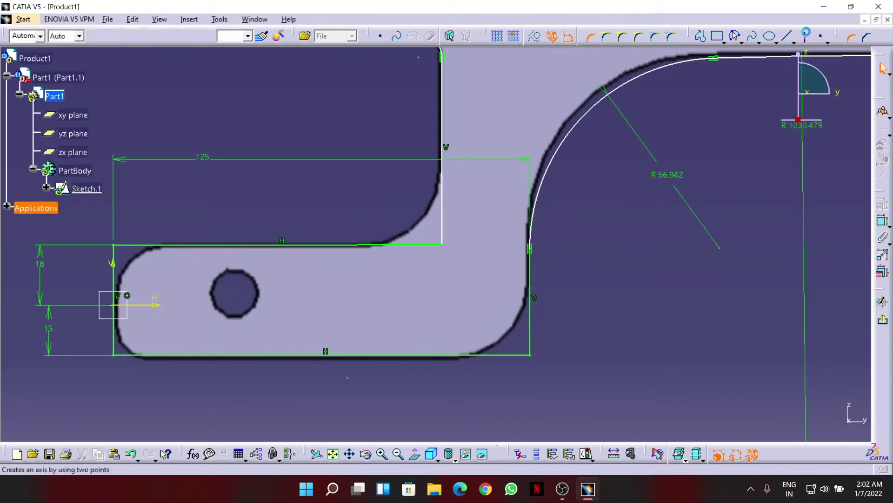
left_click(445, 249)
left_click(458, 230)
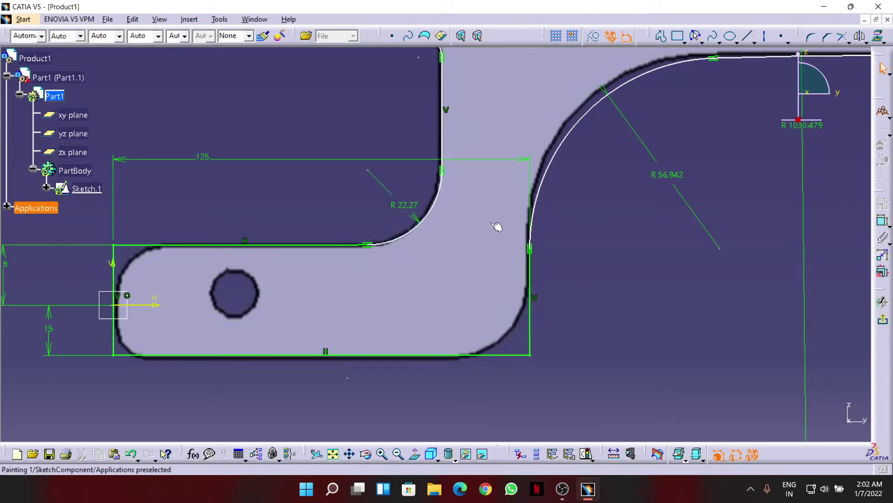
left_click(187, 20)
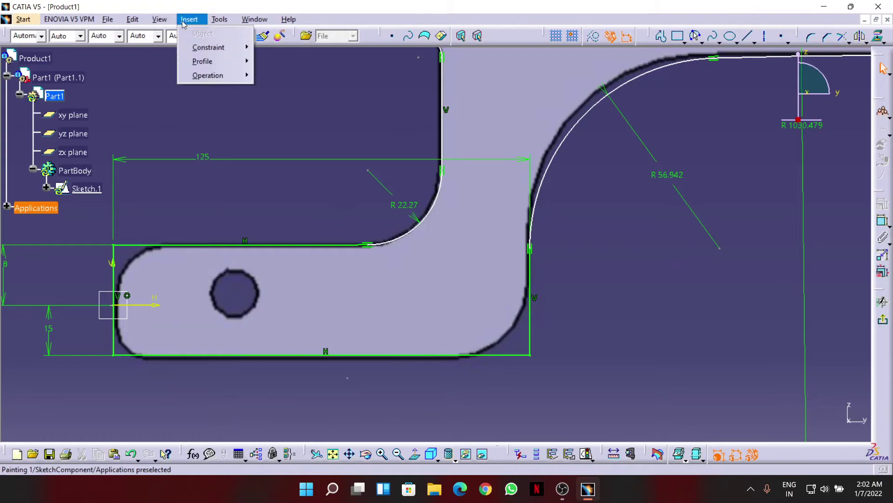
mouse_move(159, 15)
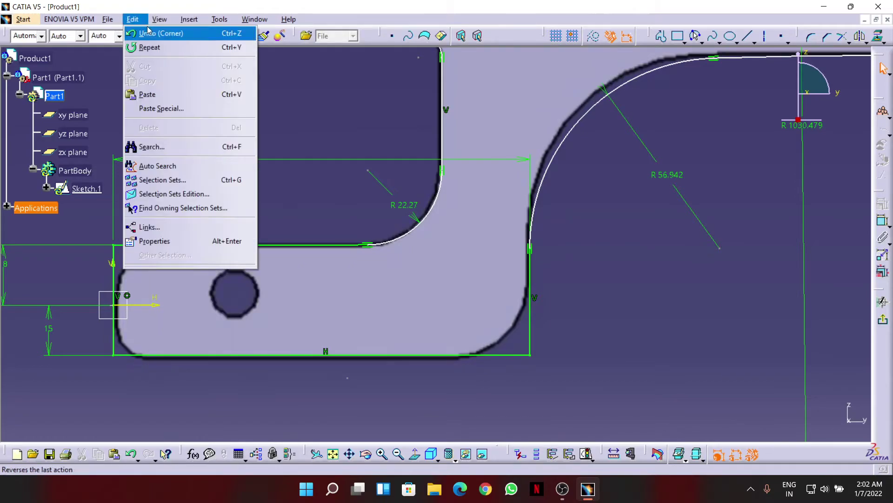
mouse_move(204, 22)
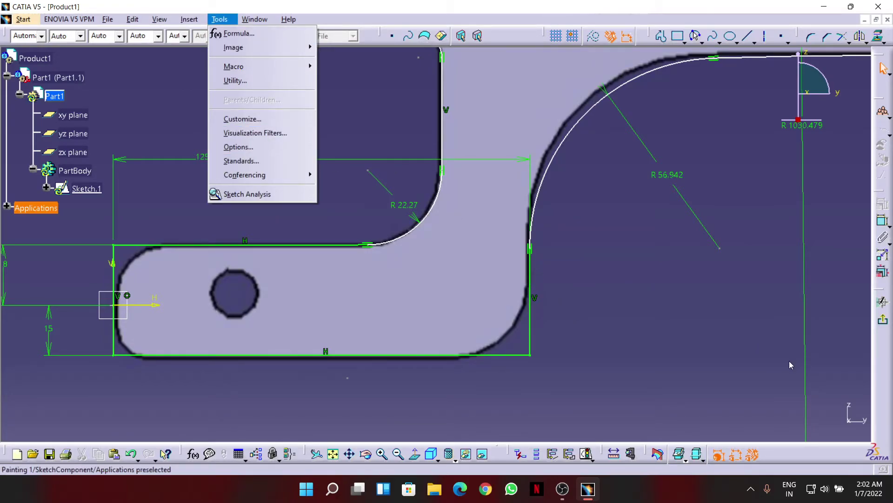
- Show an additional ENOVIA toolbar, then undock the Profile toolbar and dock it again beside the other sketching toolbars
right_click(801, 456)
right_click(800, 456)
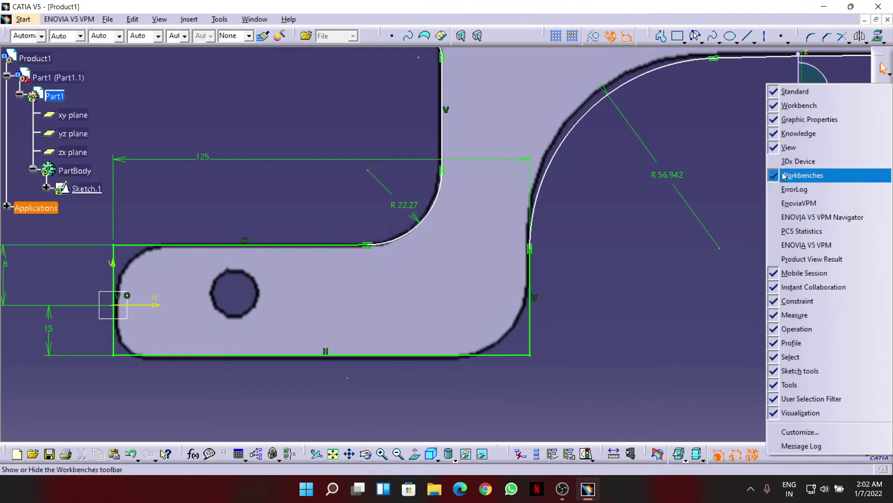
left_click(815, 208)
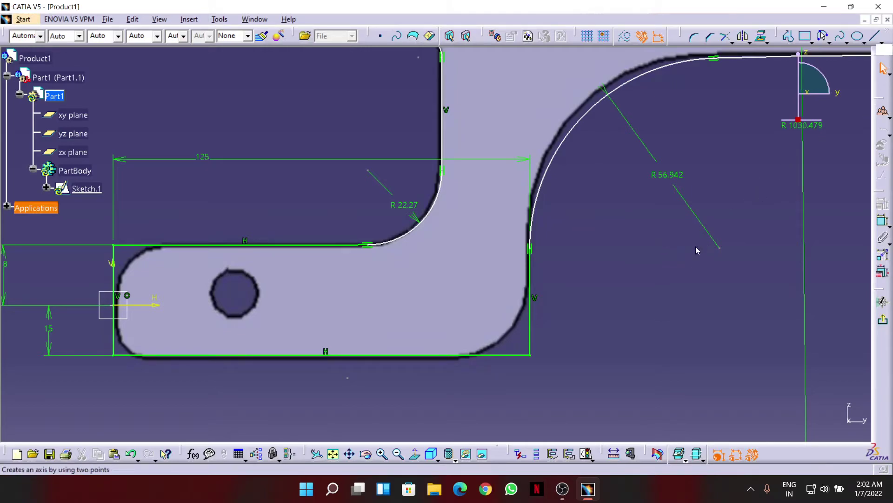
left_click_drag(699, 244, 698, 245)
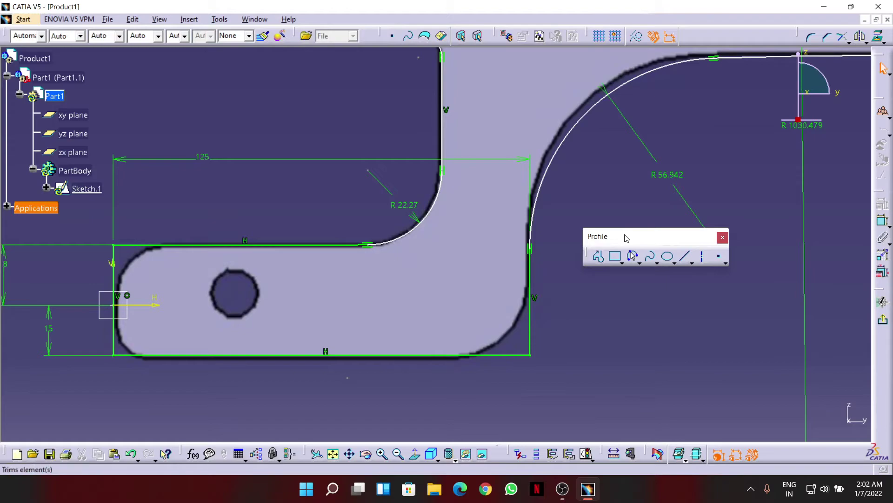
left_click_drag(729, 38, 731, 41)
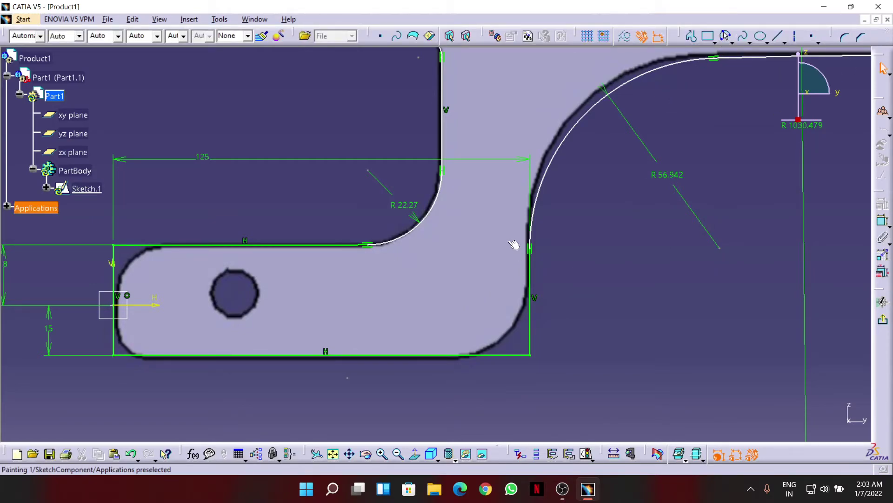
- Round the handle's lower front corner with a radius of about 24 mm to match the reference image
left_click(844, 37)
left_click(533, 357)
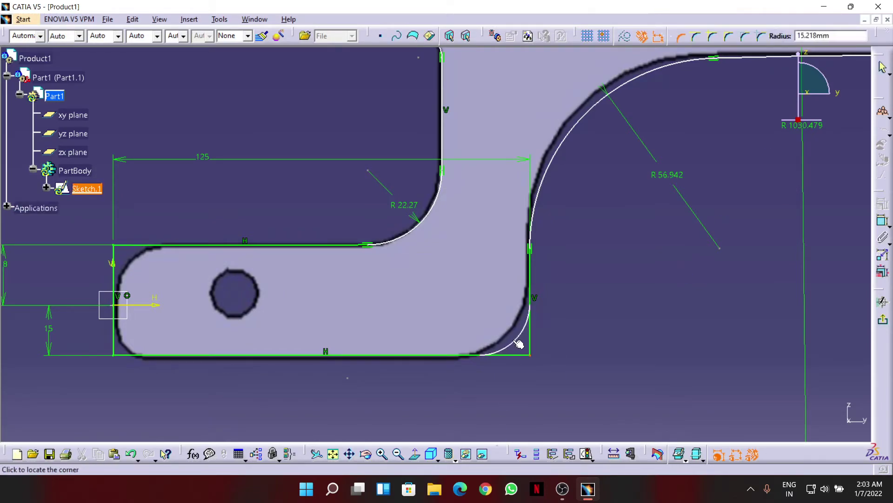
left_click(514, 330)
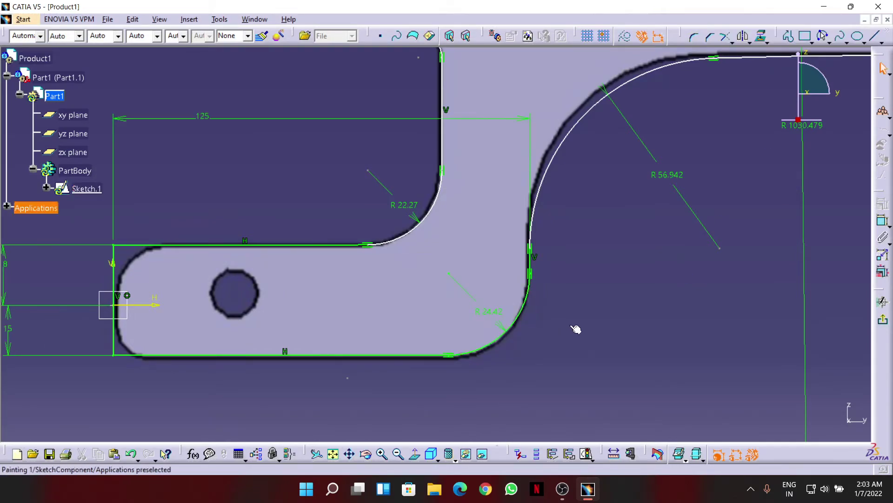
- Round the handle's upper rear corner with a radius of about 16 mm to match the reference image
mouse_move(335, 363)
middle_mouse_down()
mouse_move(520, 344)
mouse_move(521, 334)
middle_mouse_up()
left_click(520, 344)
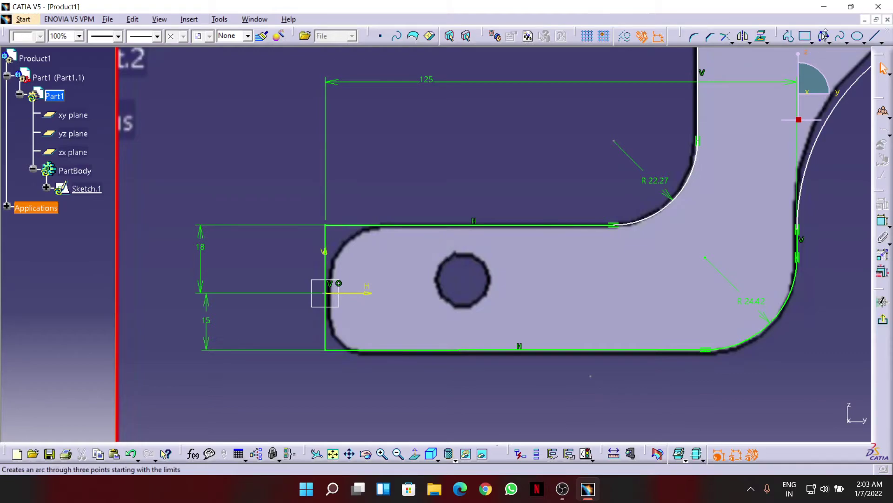
left_click(694, 36)
left_click(325, 226)
left_click(352, 249)
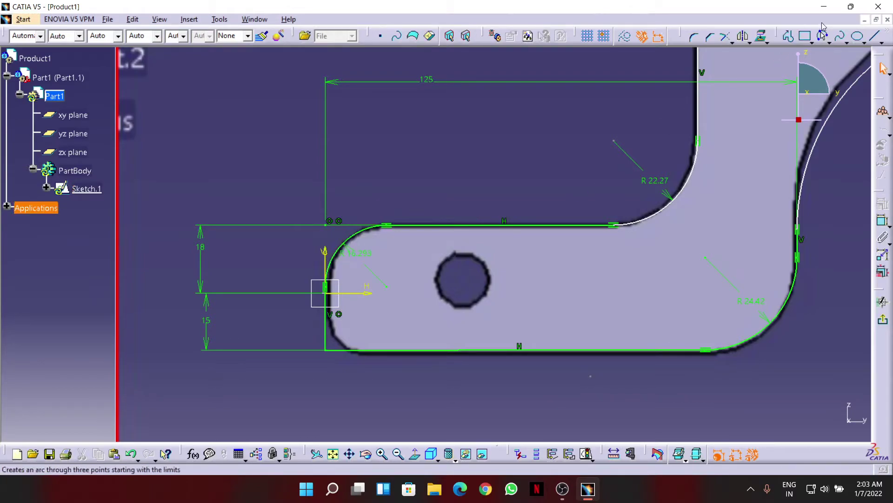
- Round the handle's lower rear corner with a radius of about 12 mm
left_click(695, 36)
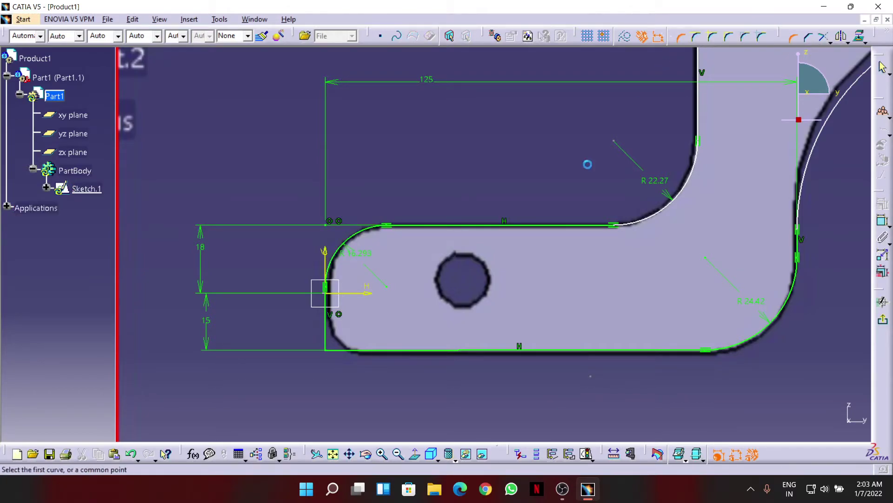
left_click(325, 350)
left_click(340, 335)
mouse_move(451, 202)
middle_mouse_down()
mouse_move(586, 264)
mouse_move(430, 274)
middle_mouse_up()
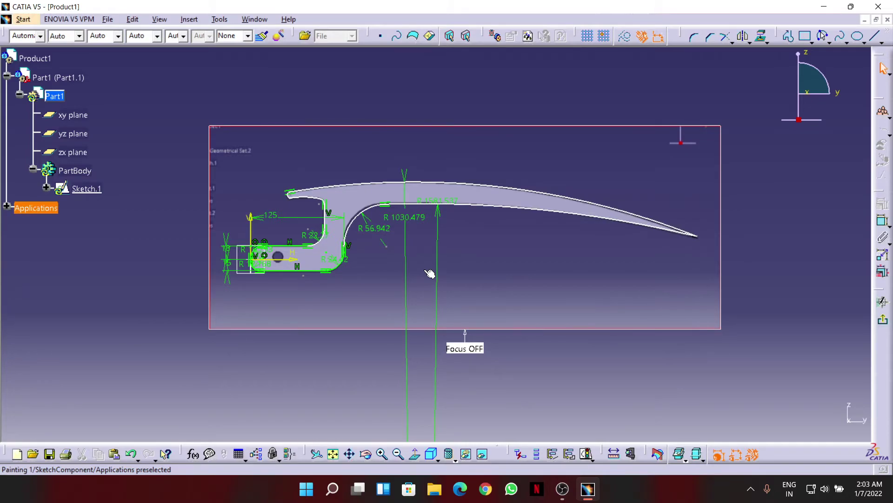
- Set the radius of the large arc between the neck and the blade's underside to 60 mm
mouse_move(373, 225)
middle_mouse_down()
mouse_move(359, 199)
mouse_move(543, 257)
middle_mouse_up()
double_click(425, 253)
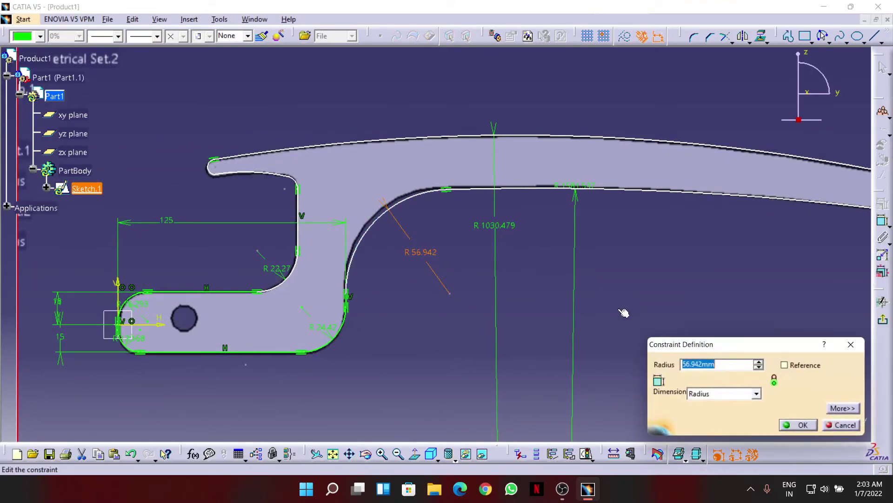
key("Return")
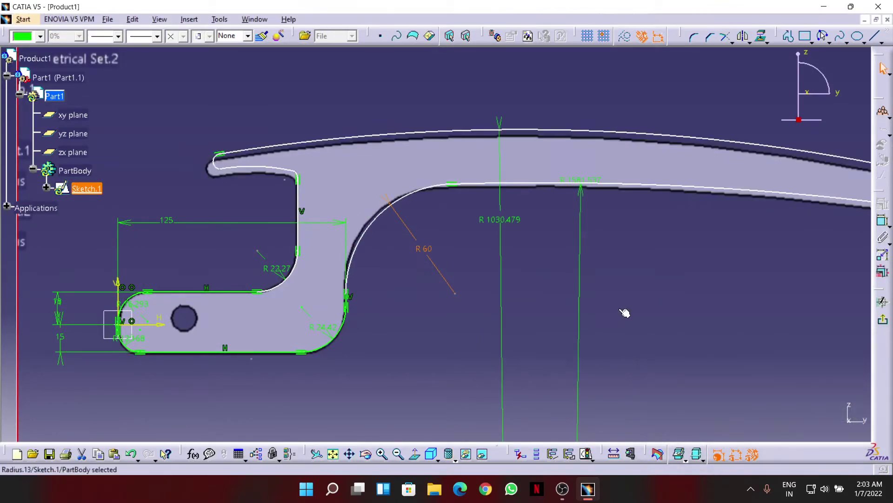
- Reposition the blade's upper curve and the prong's underside arc so they line up with the reference image
left_click(467, 136)
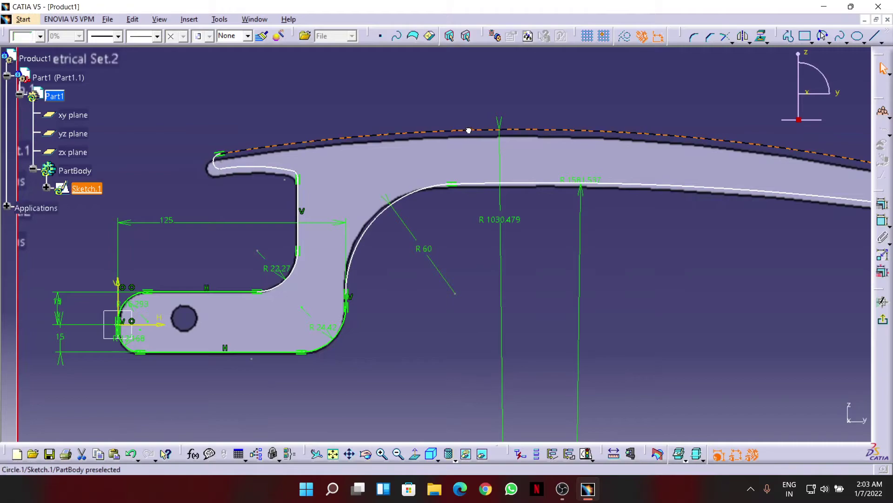
left_click_drag(279, 168, 279, 172)
left_click_drag(285, 142, 283, 150)
mouse_move(605, 187)
middle_mouse_down()
mouse_move(599, 249)
mouse_move(500, 255)
mouse_move(421, 243)
mouse_move(566, 251)
mouse_move(575, 206)
middle_mouse_up()
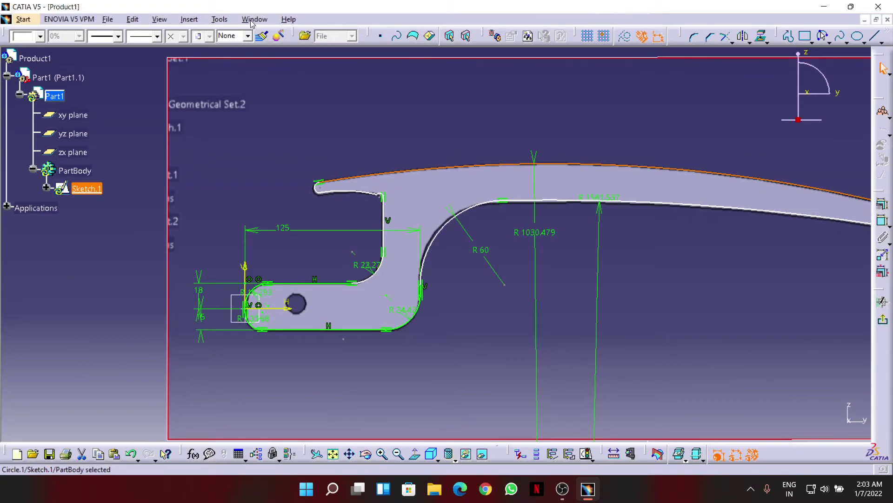
- Run Sketch Analysis to check whether the claw profile is closed, then close the analysis
left_click(220, 20)
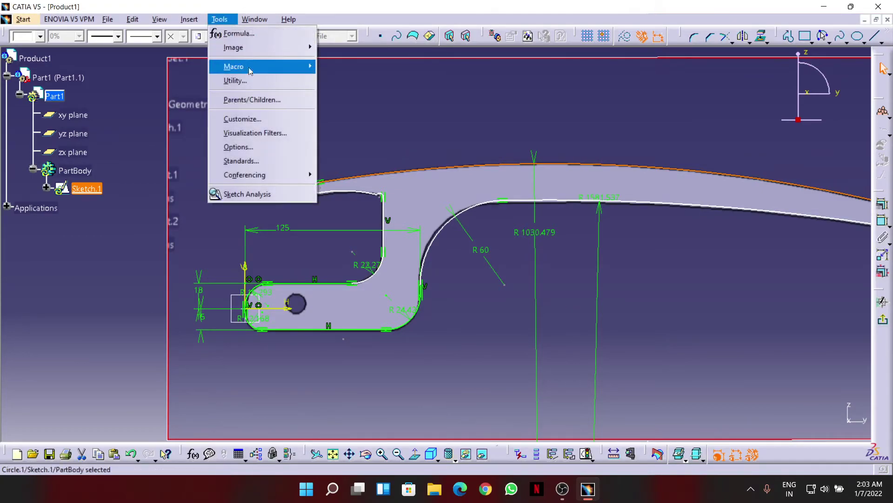
left_click(269, 194)
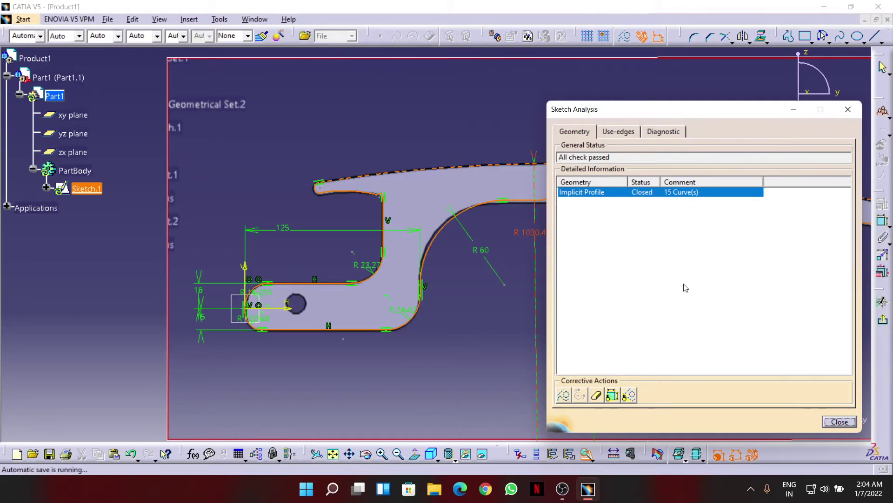
left_click(839, 421)
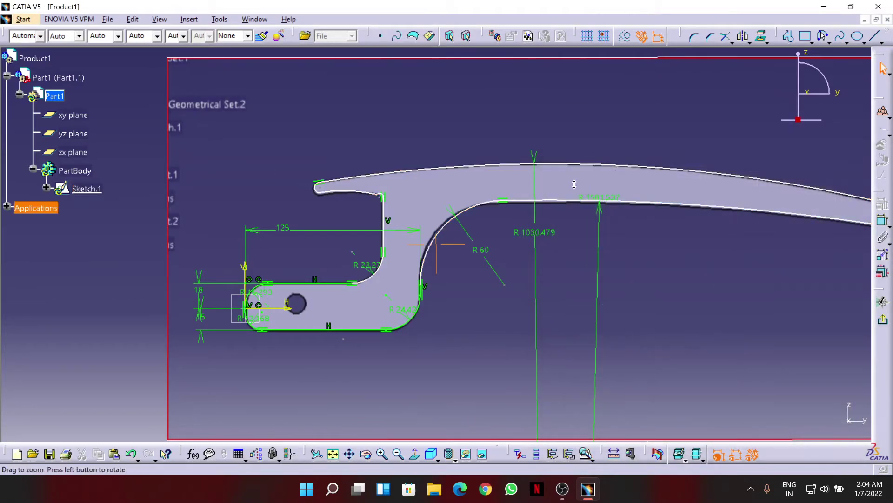
- Exit the sketch and hide the claw reference image
left_click(883, 301)
left_click(883, 320)
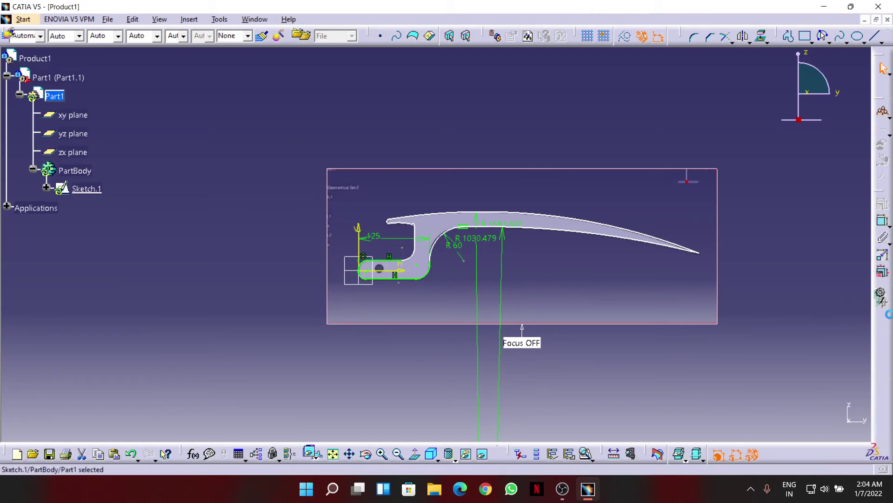
middle_click_drag(496, 175, 3, 118)
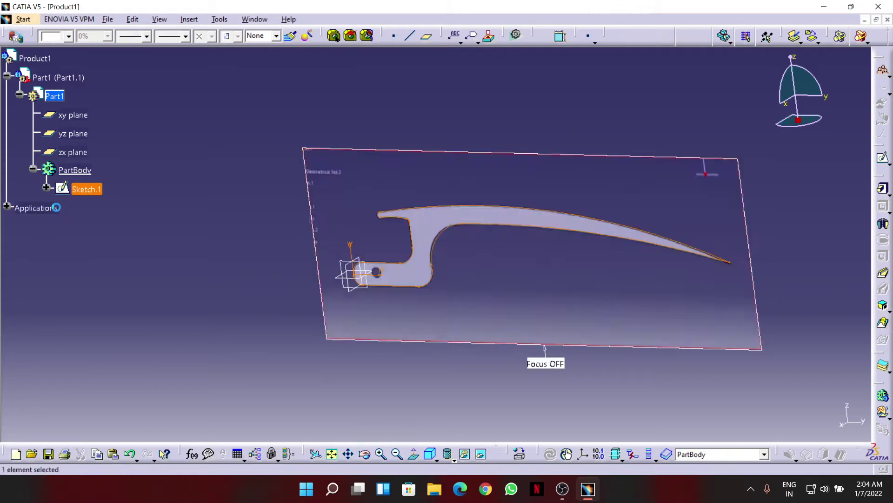
right_click(56, 208)
left_click(108, 247)
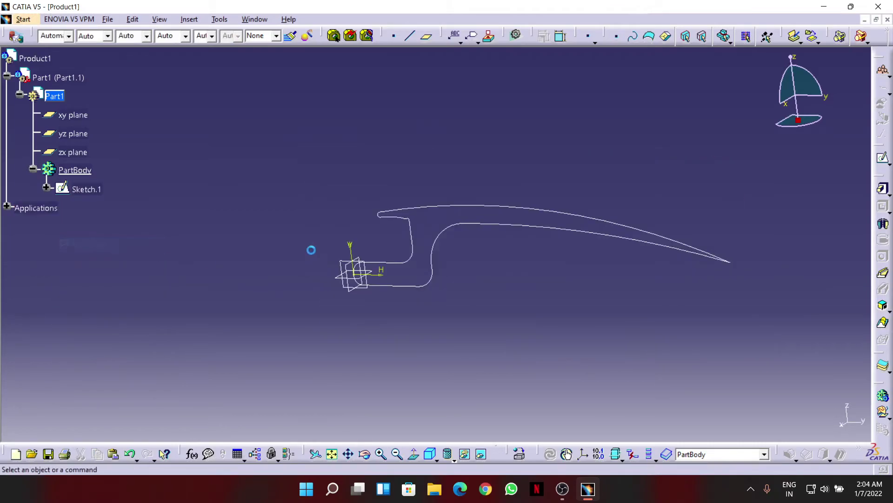
middle_click_drag(532, 200, 481, 149)
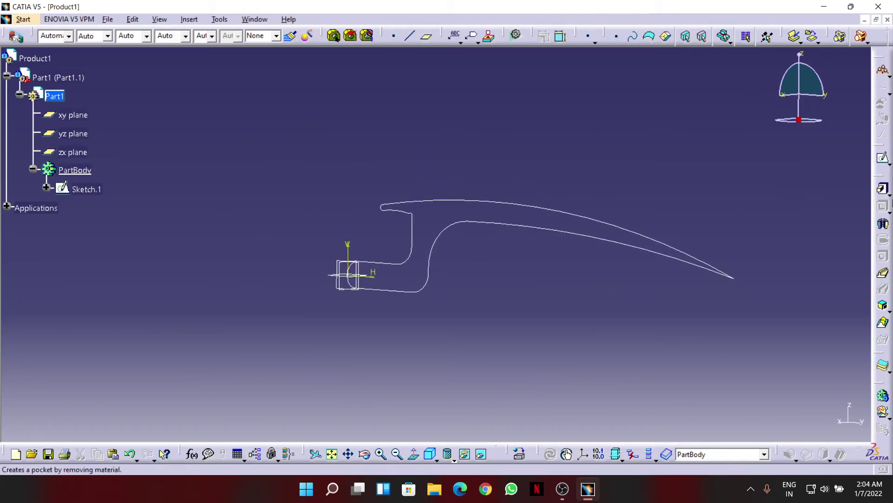
- Pad the claw sketch to a length of 15 mm
left_click(883, 188)
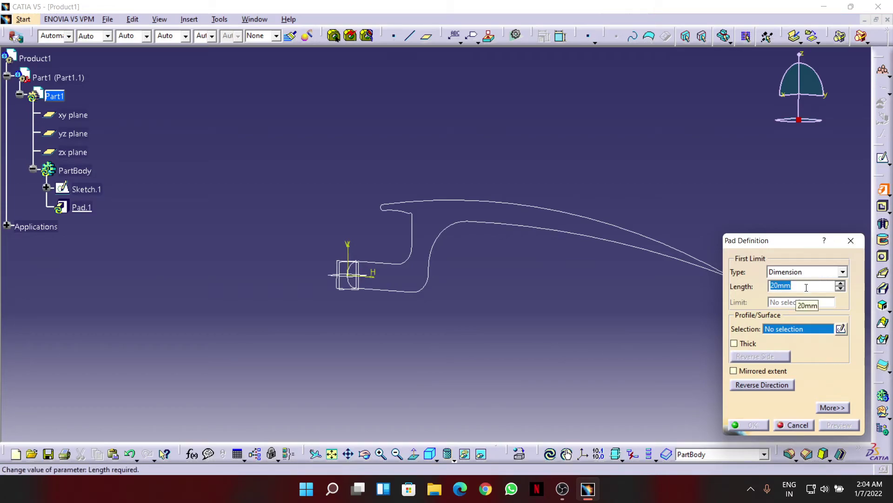
type("15")
left_click(514, 205)
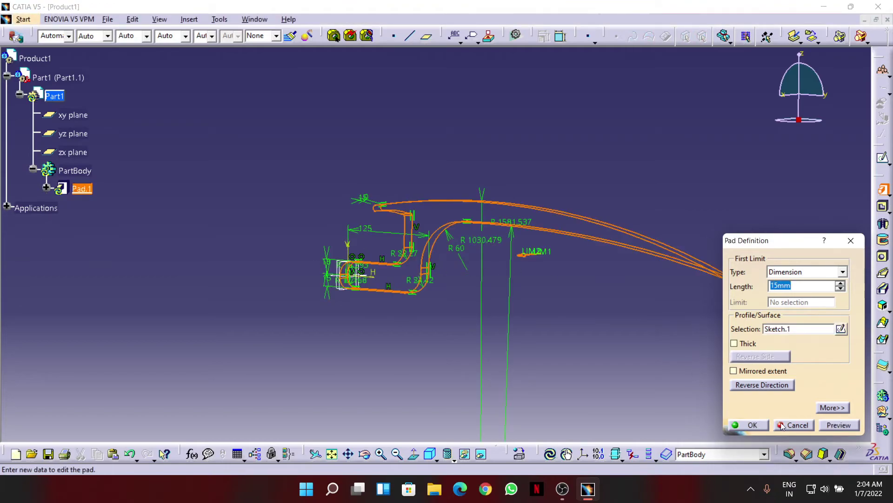
left_click(836, 425)
left_click(749, 425)
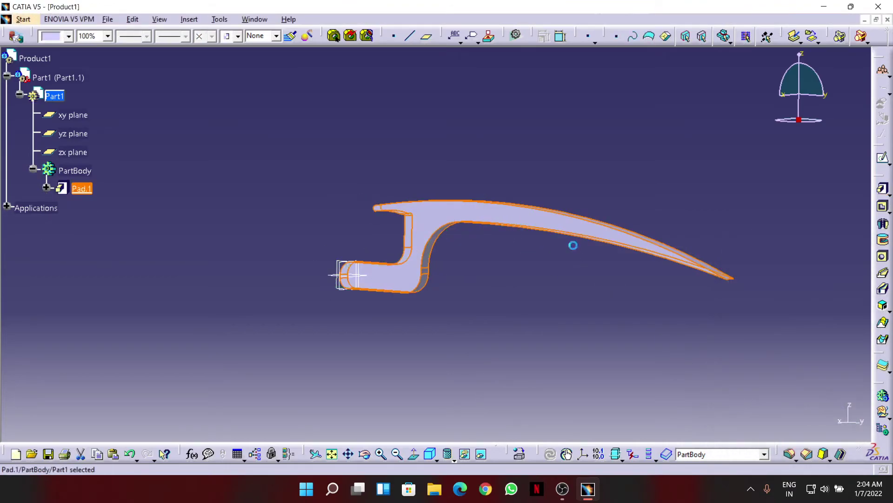
mouse_move(556, 142)
middle_mouse_down()
mouse_move(448, 194)
mouse_move(542, 200)
mouse_move(545, 135)
middle_mouse_up()
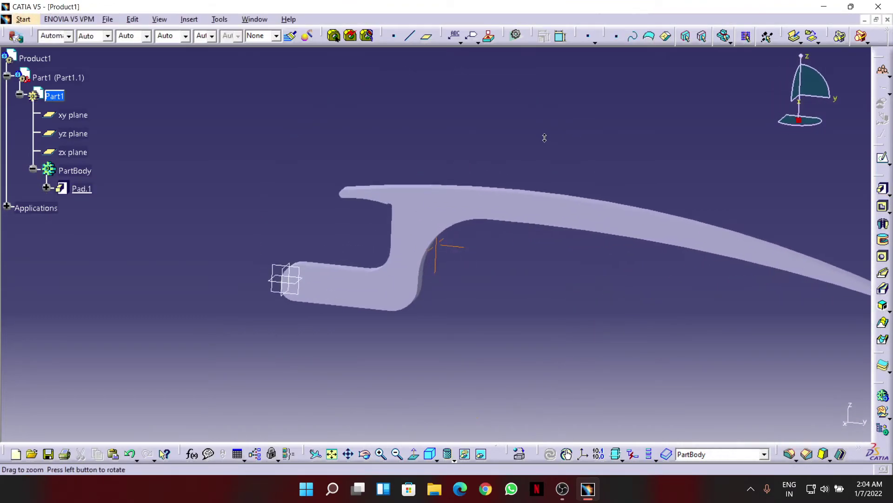
- Switch the model display to shading with edges
left_click(458, 462)
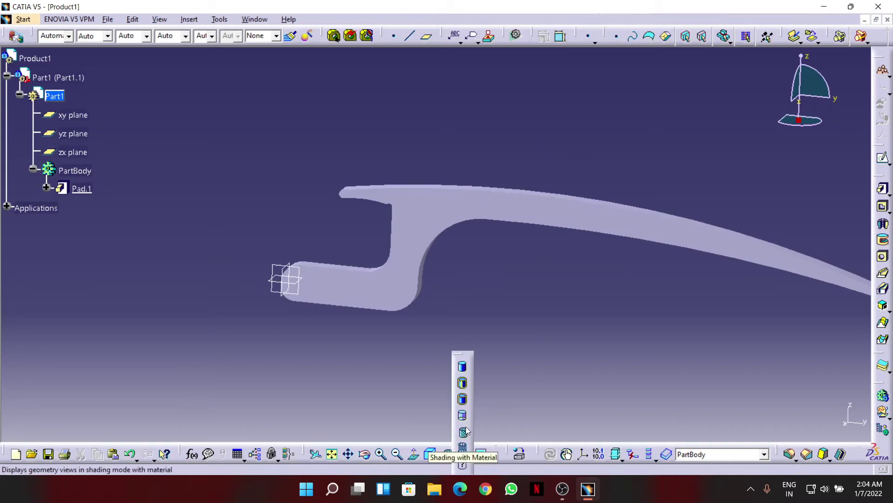
left_click(466, 382)
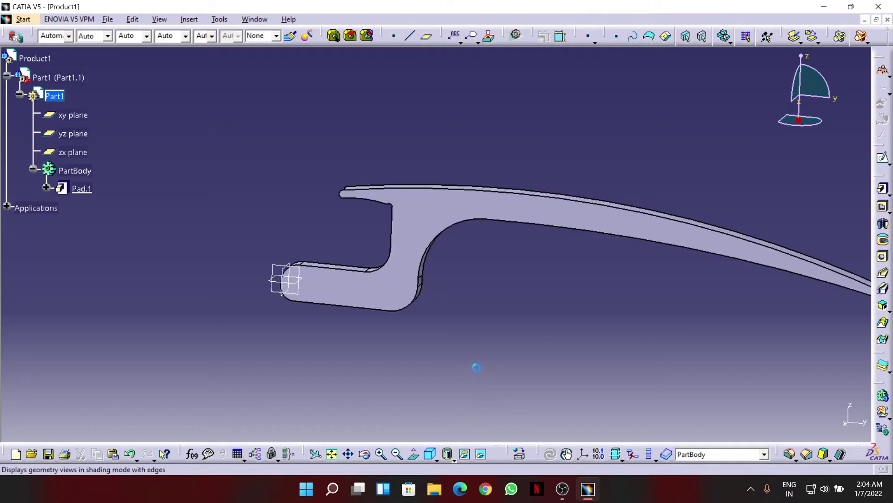
middle_click_drag(351, 242, 582, 190)
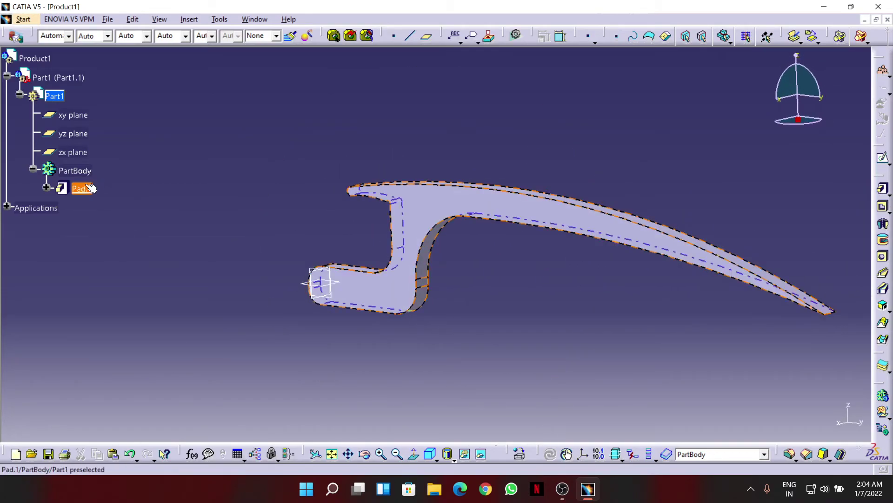
- Edit the pad's sketch to add a hole circle of about 9 mm radius on the horizontal axis near the handle's rear end, and exit the sketch
left_click(46, 187)
double_click(94, 207)
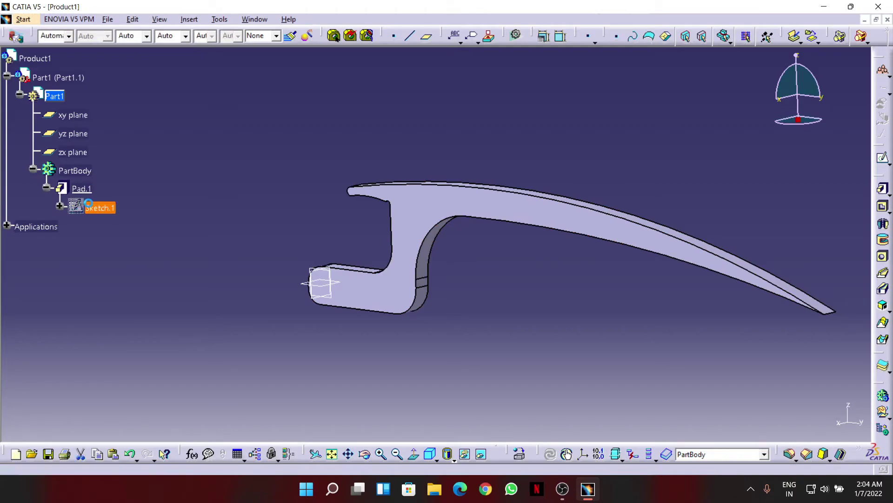
mouse_move(289, 280)
middle_mouse_down()
mouse_move(468, 213)
mouse_move(465, 156)
middle_mouse_up()
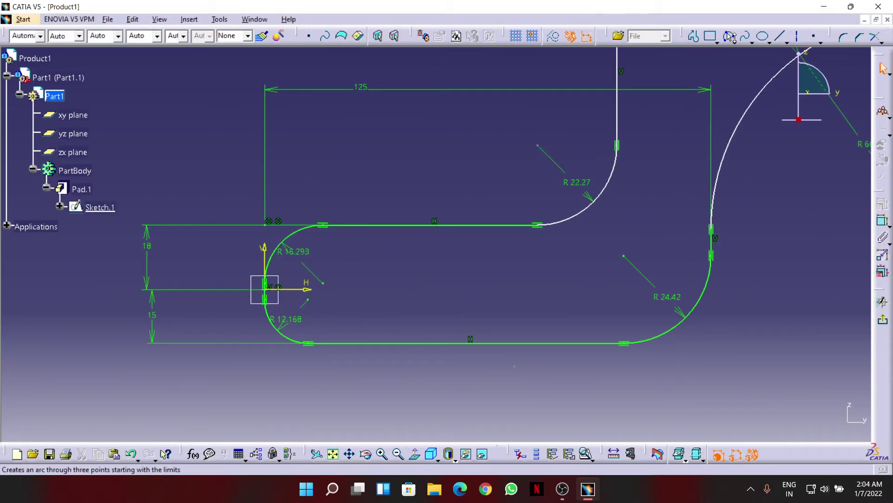
left_click(735, 43)
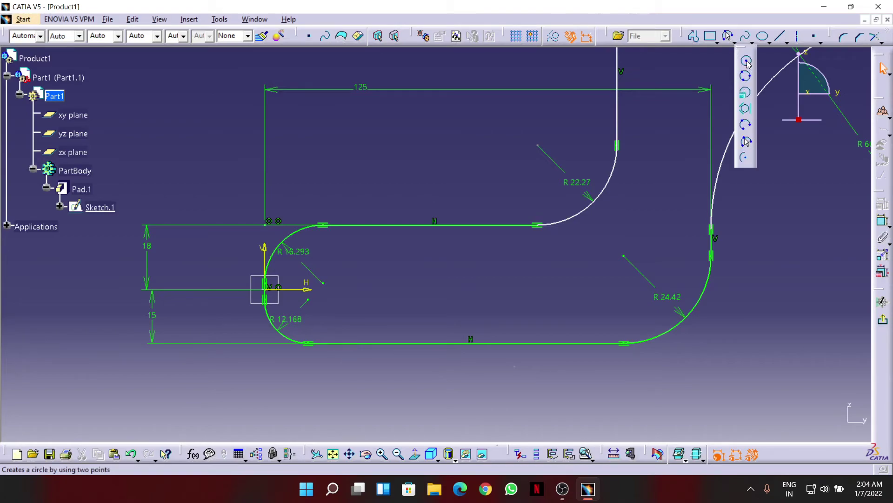
left_click(745, 60)
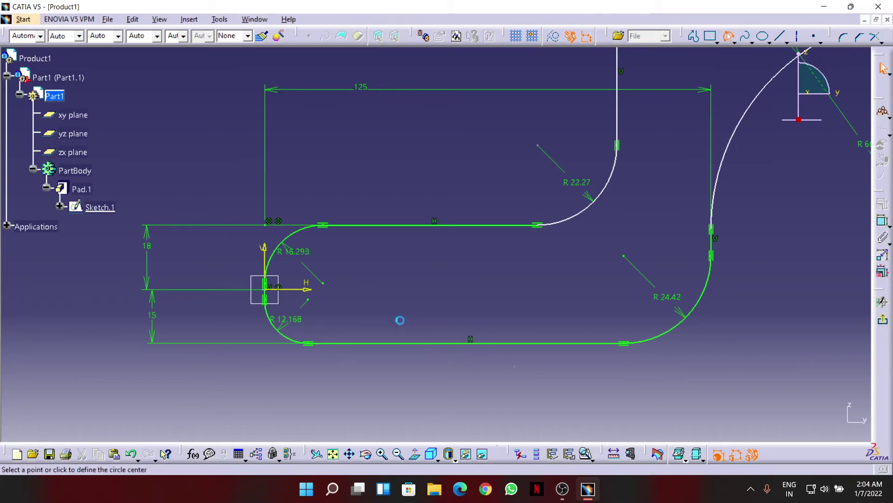
left_click(334, 290)
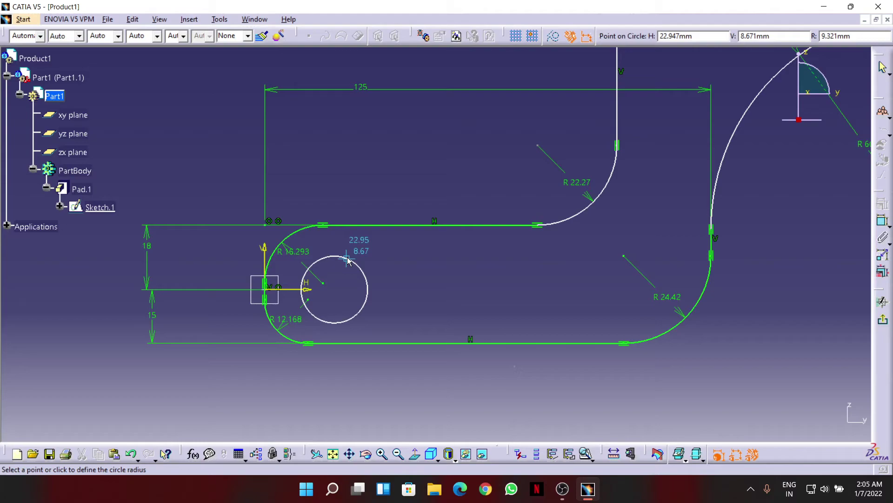
left_click(348, 260)
left_click(818, 203)
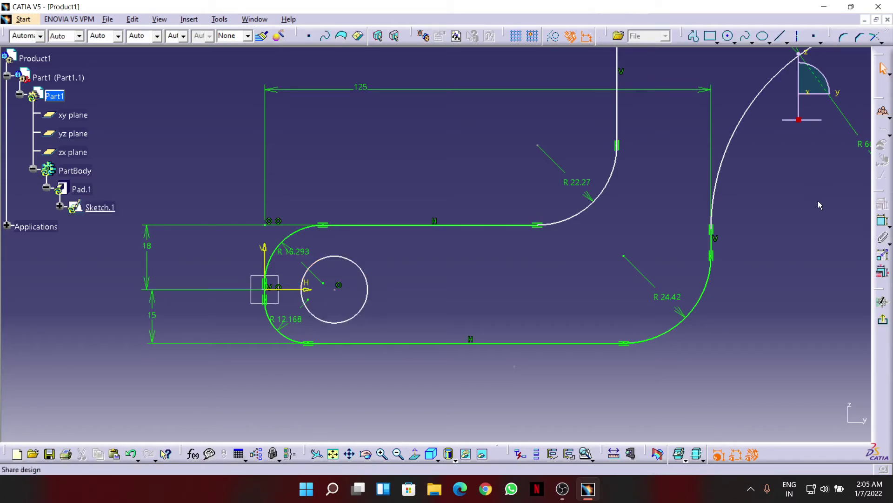
left_click(883, 319)
mouse_move(328, 163)
middle_mouse_down()
mouse_move(315, 299)
mouse_move(373, 279)
mouse_move(405, 253)
mouse_move(470, 245)
mouse_move(381, 265)
mouse_move(373, 289)
mouse_move(339, 305)
mouse_move(354, 269)
middle_mouse_up()
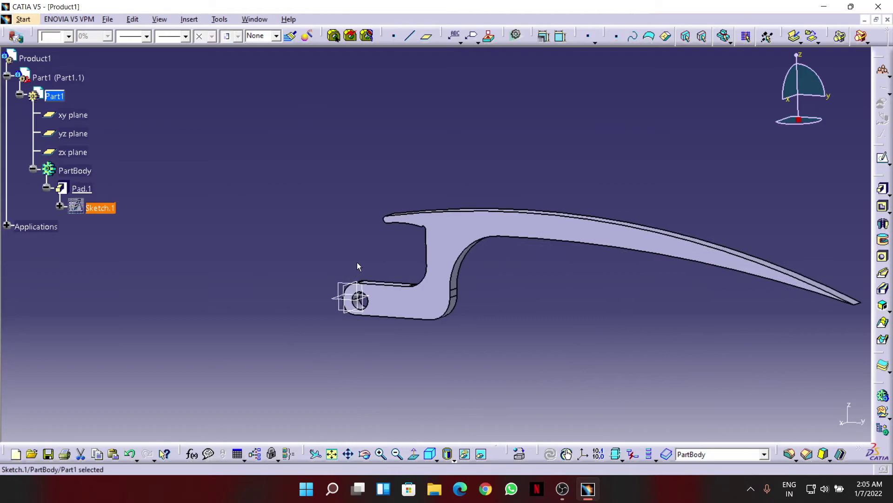
- Start a rectangular pattern of the claw pad with the Z axis as its reference direction
left_click(81, 188)
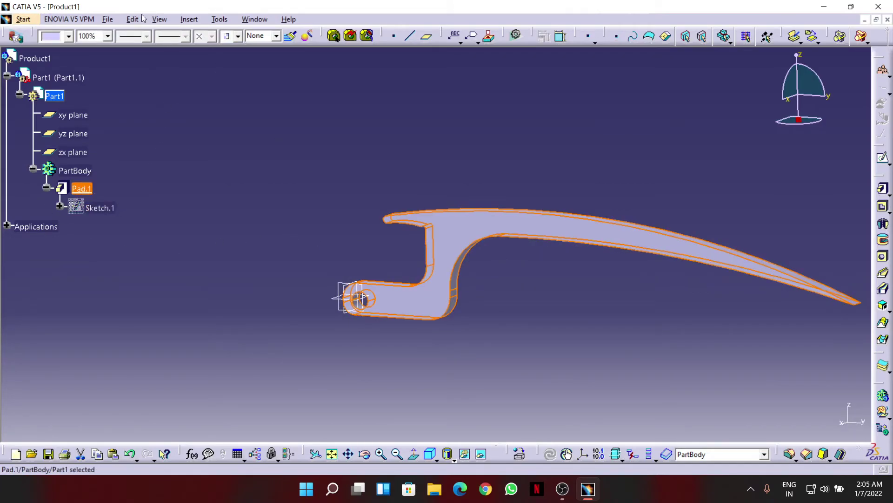
left_click(159, 20)
mouse_move(194, 22)
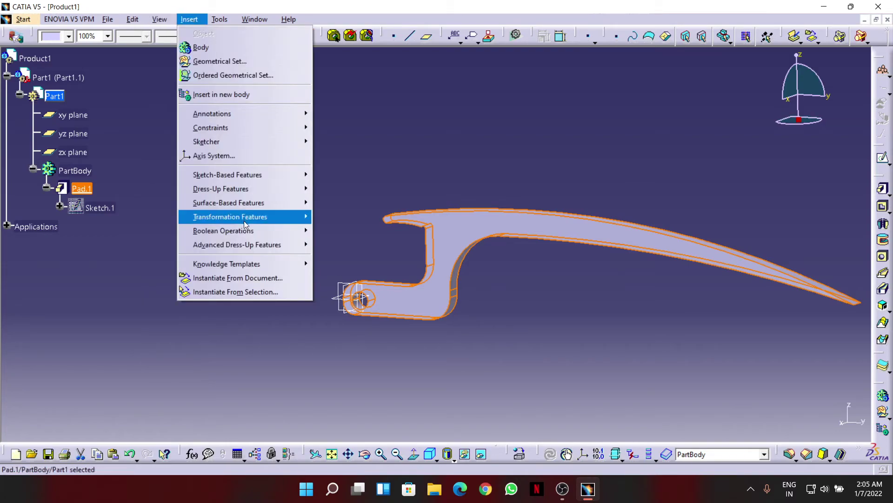
mouse_move(245, 217)
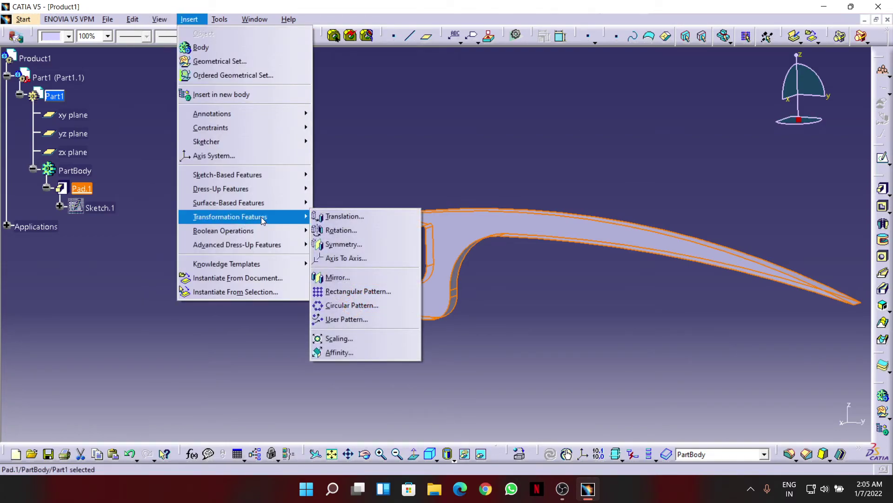
left_click(388, 292)
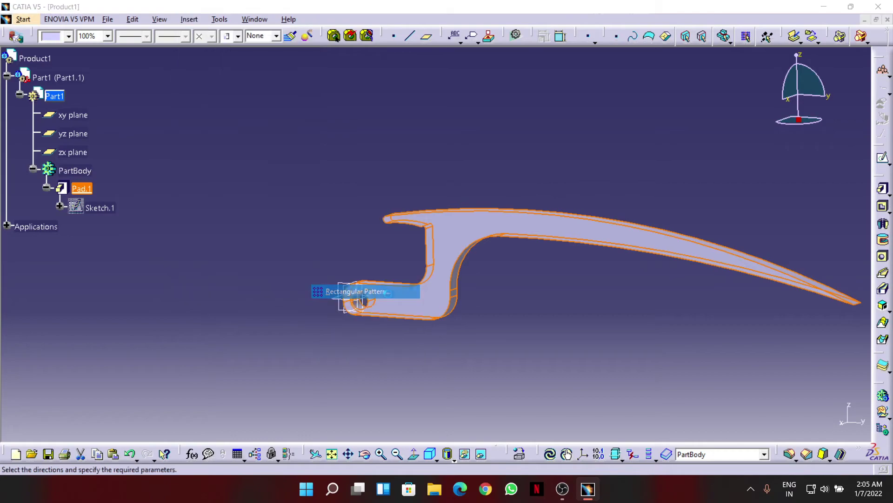
middle_click_drag(370, 131, 417, 292)
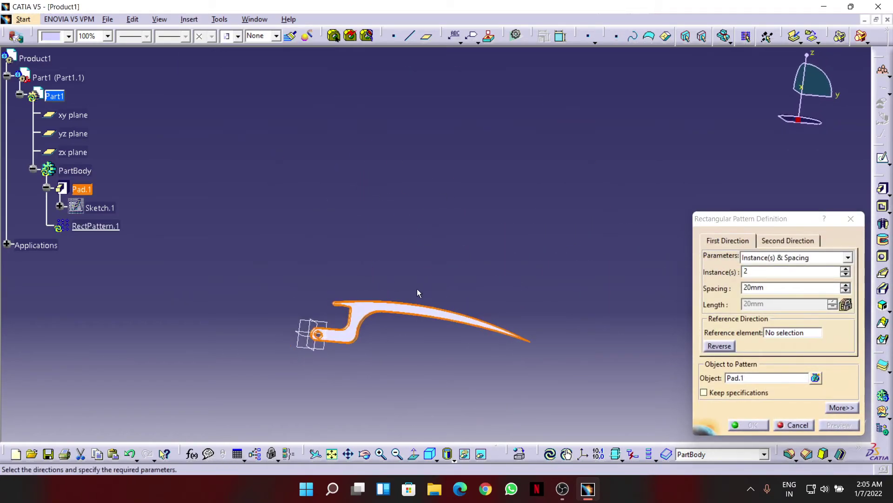
middle_click_drag(423, 355, 381, 351)
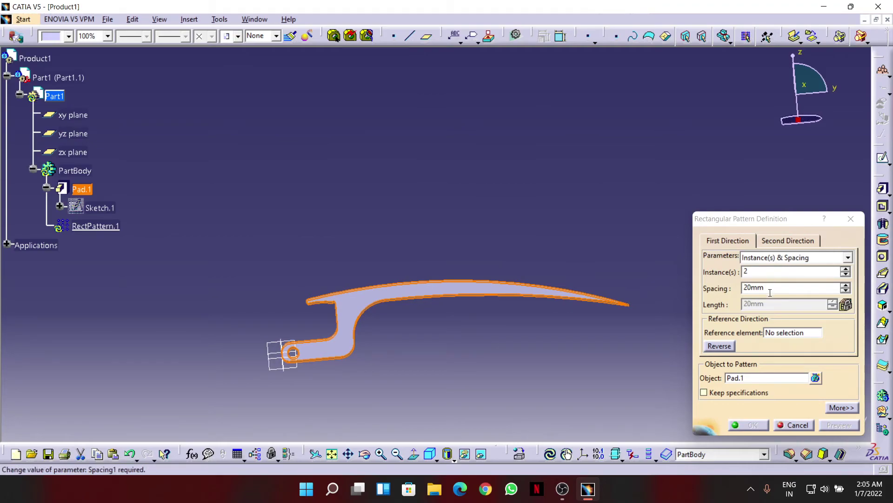
right_click(785, 335)
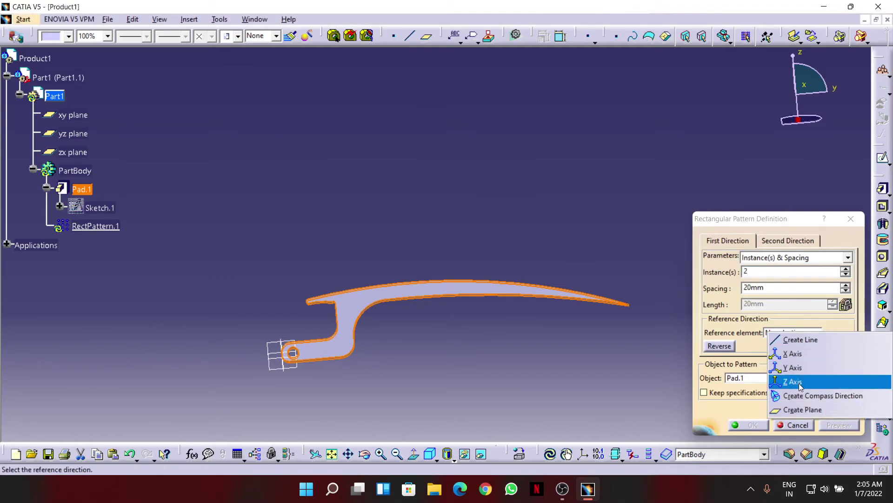
left_click(791, 379)
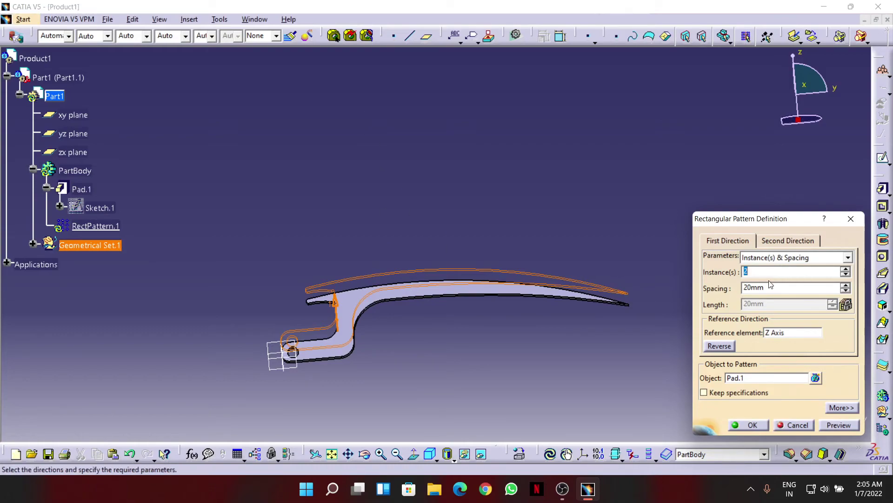
- Set the claw pattern to 3 instances with 150 mm spacing and create it
type("3")
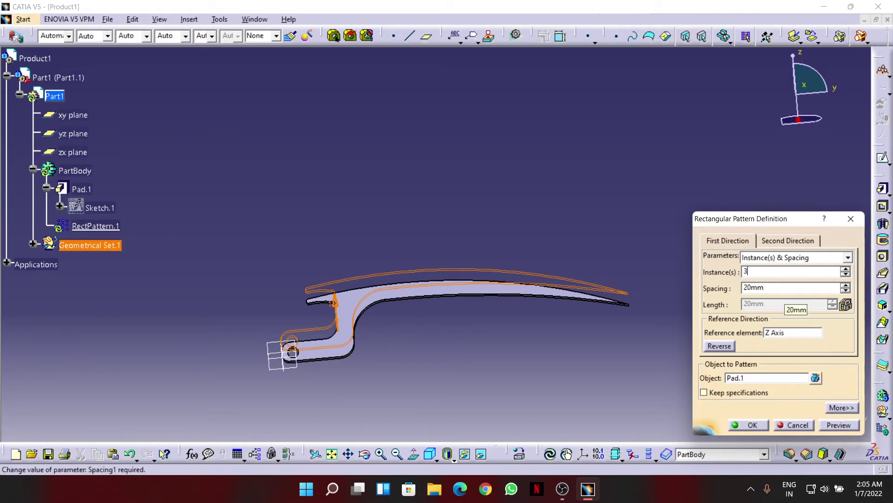
left_click(796, 286)
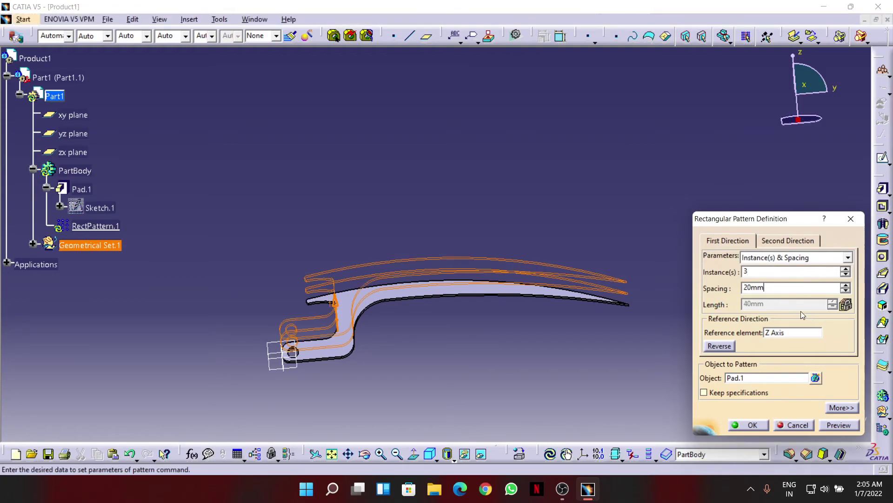
double_click(774, 286)
type("150")
left_click(840, 425)
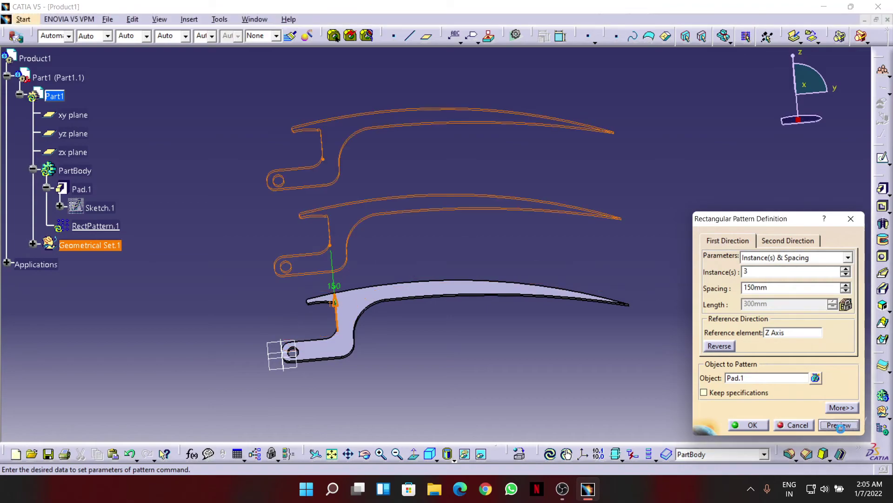
left_click(754, 426)
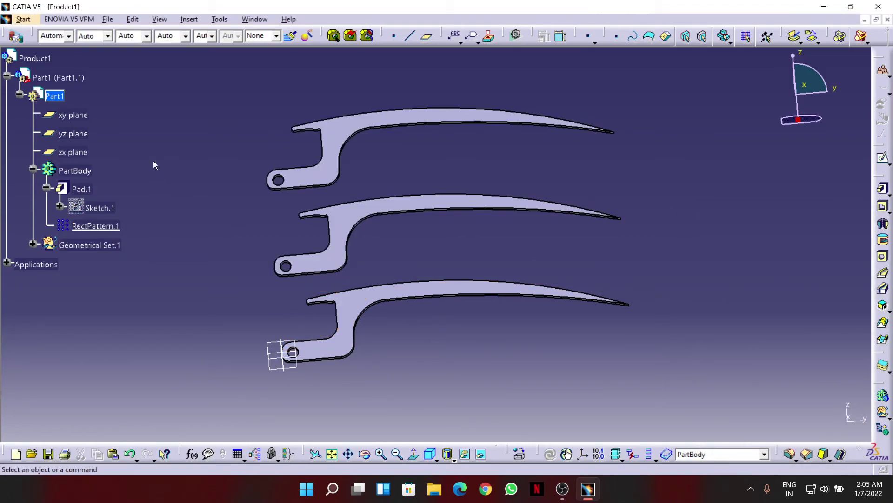
middle_click_drag(586, 113, 585, 119)
middle_click_drag(566, 151, 520, 223)
middle_click_drag(291, 227, 386, 260)
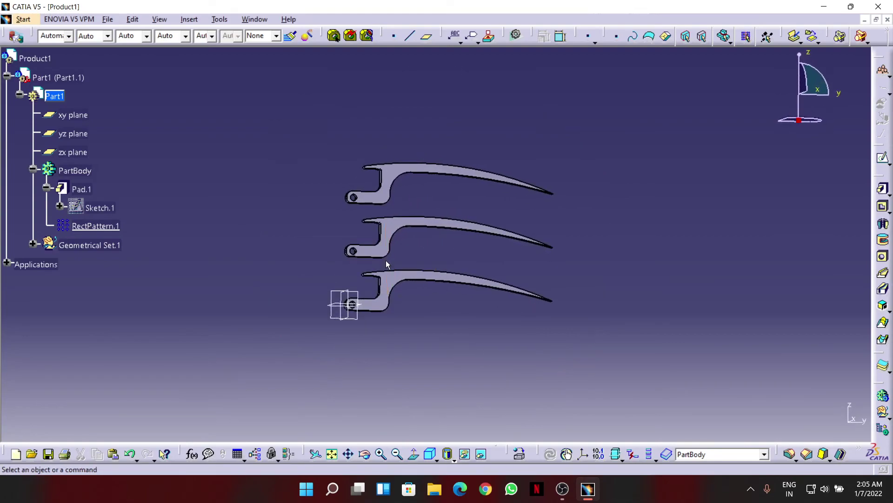
middle_click_drag(406, 225, 367, 97)
middle_click_drag(475, 182, 506, 276)
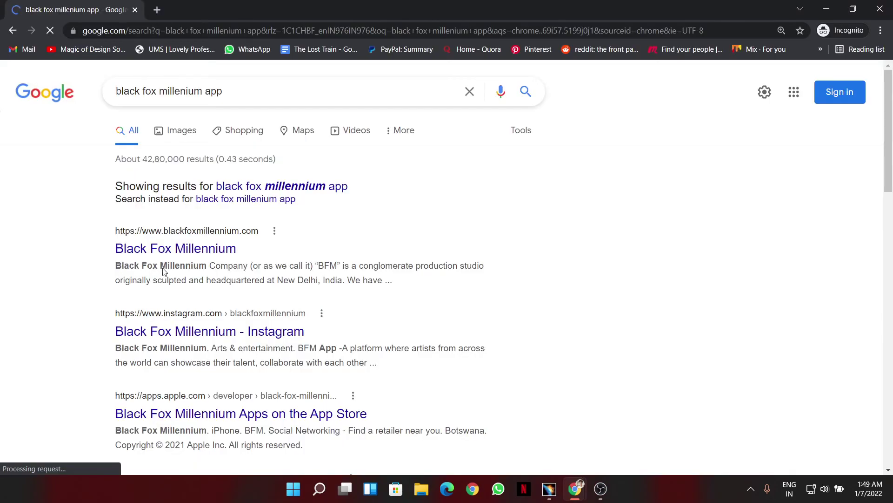
- In the Chrome browser, open the Black Fox Millennium website from the search results and look through its home page sections
left_click(185, 253)
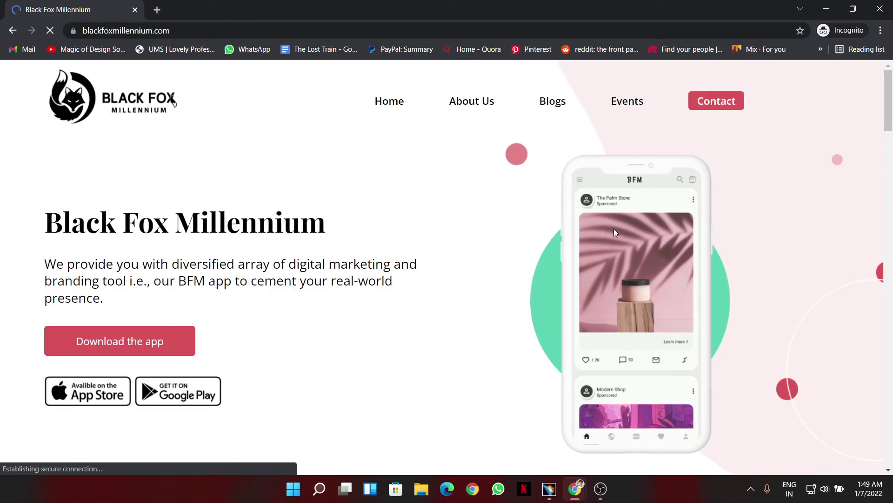
left_click_drag(892, 108, 892, 207)
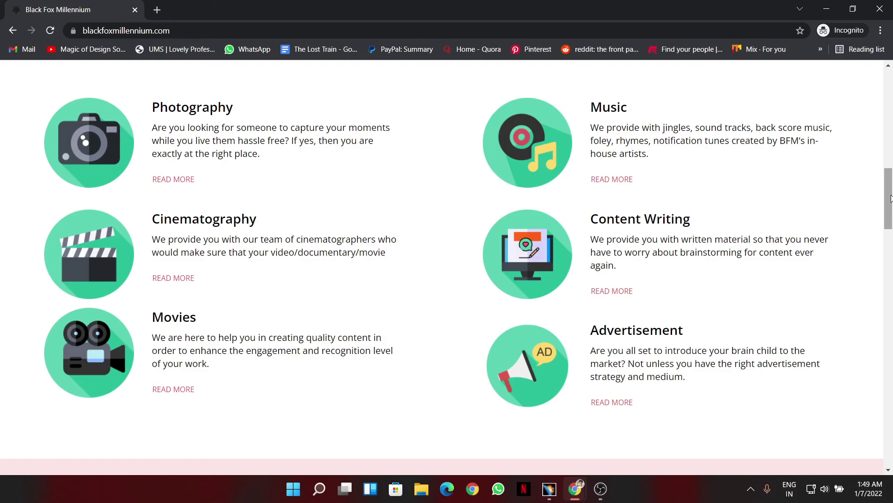
left_click_drag(890, 198, 890, 113)
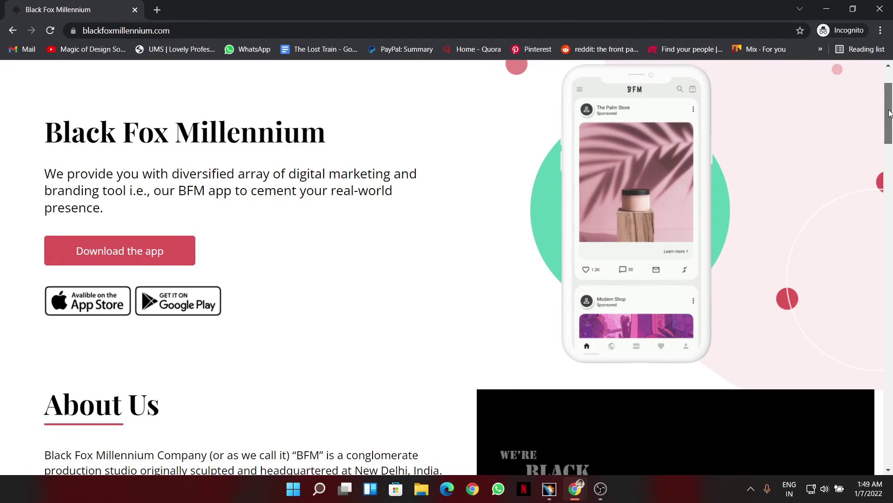
left_click_drag(889, 113, 892, 243)
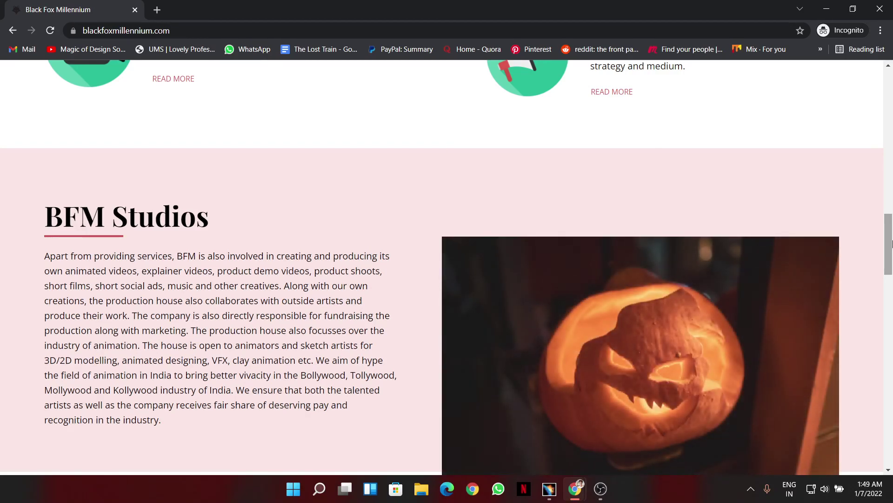
left_click_drag(891, 243, 891, 99)
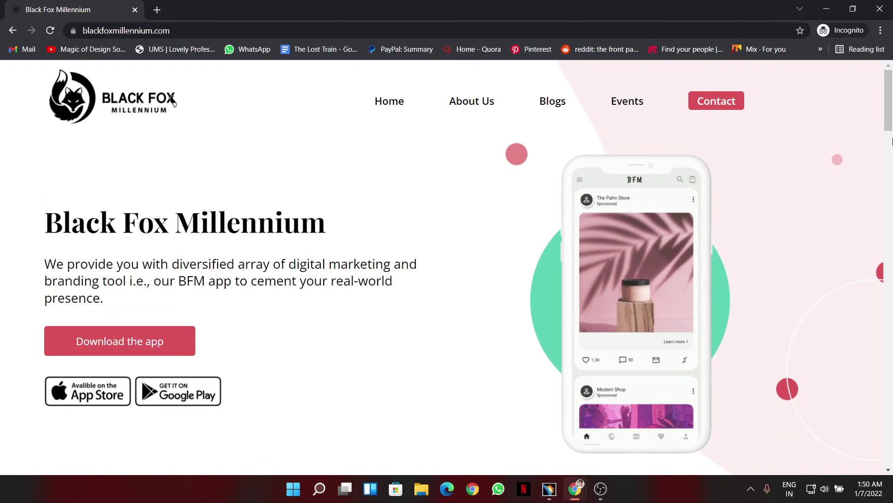
left_click(891, 177)
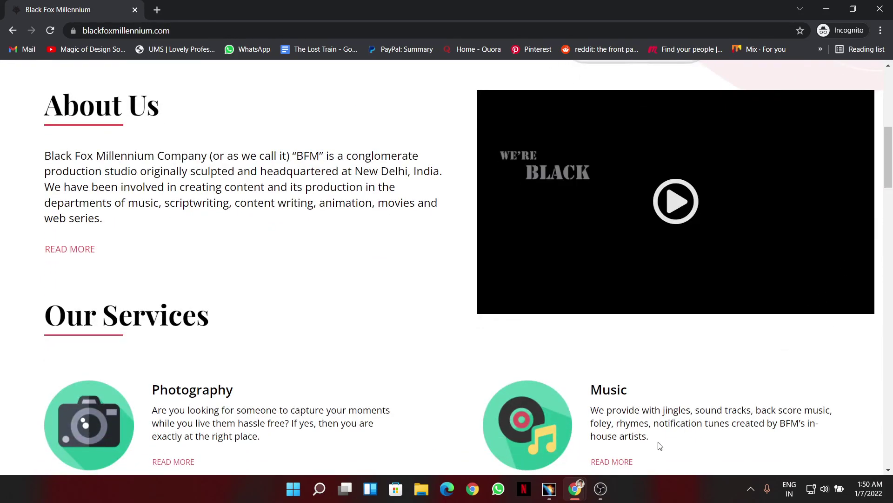
scroll(658, 408, "up", 10)
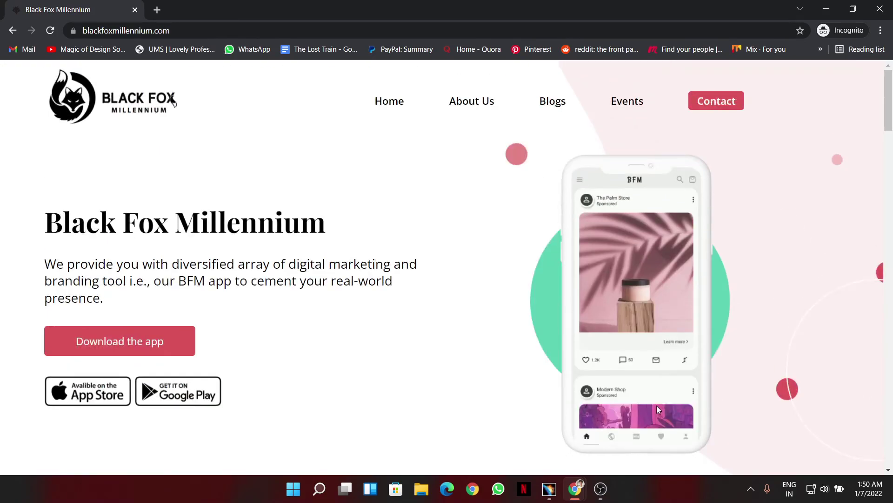